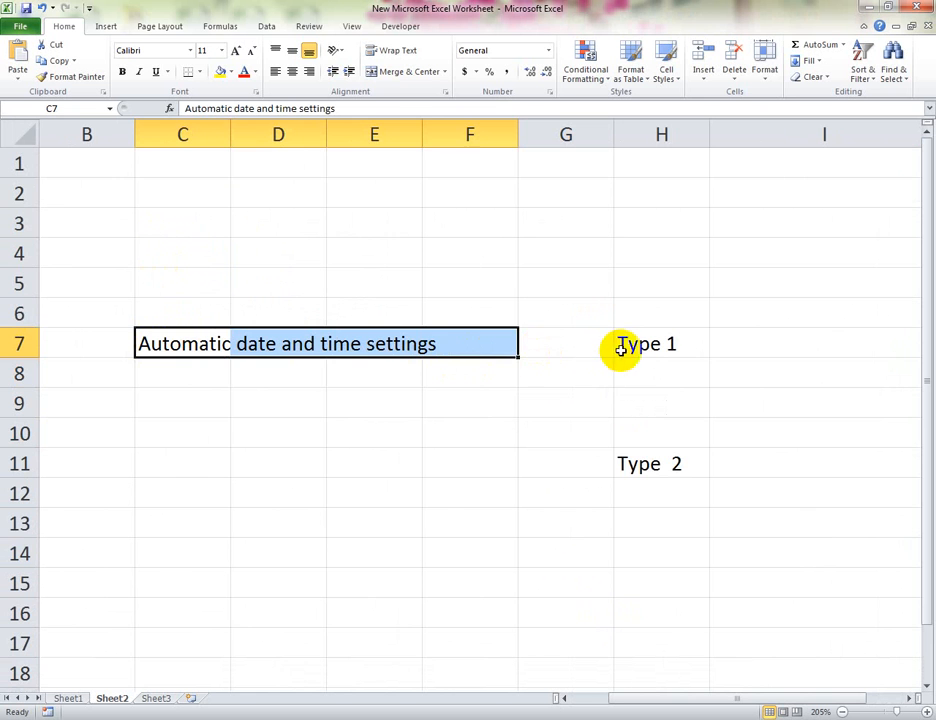
# Step: Enter the formula =NOW() in cell I7, beside the Type 1 label
pyautogui.click(622, 349)
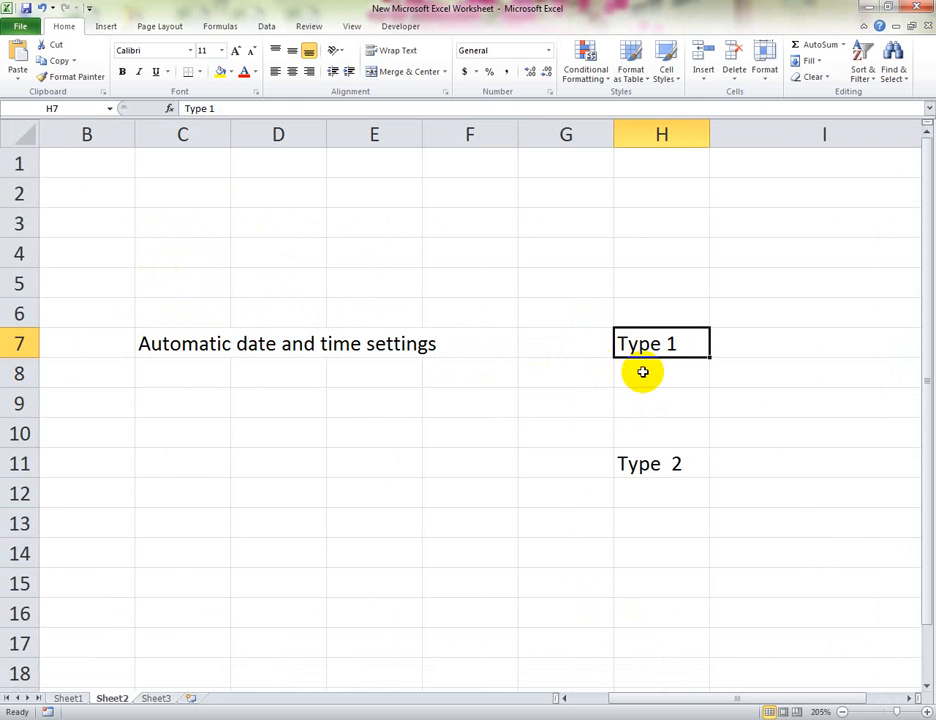
pyautogui.scroll(-3, 645, 365)
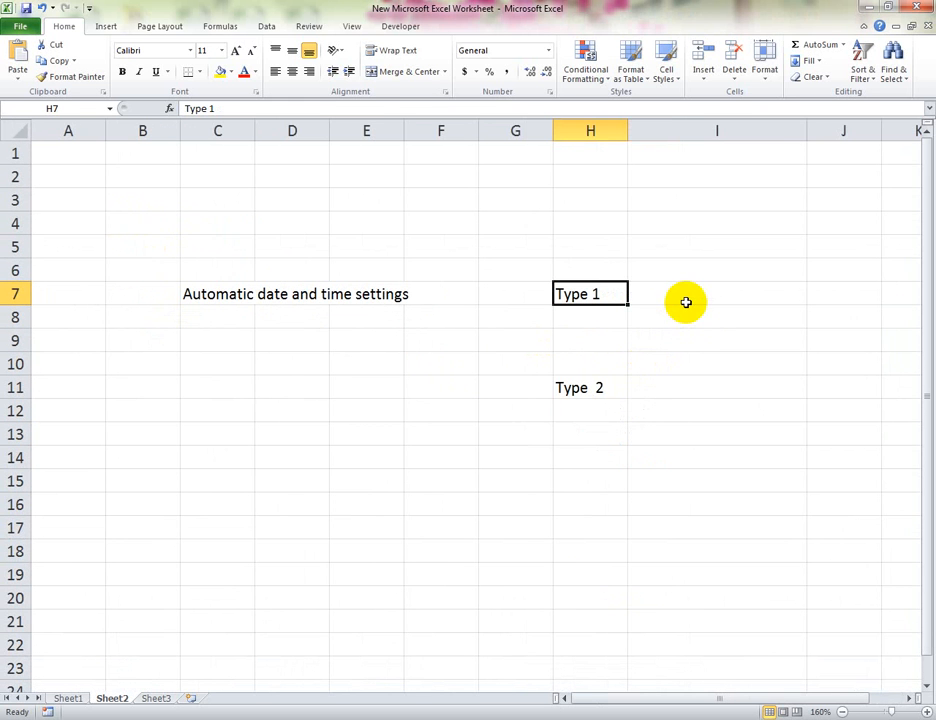
pyautogui.click(680, 295)
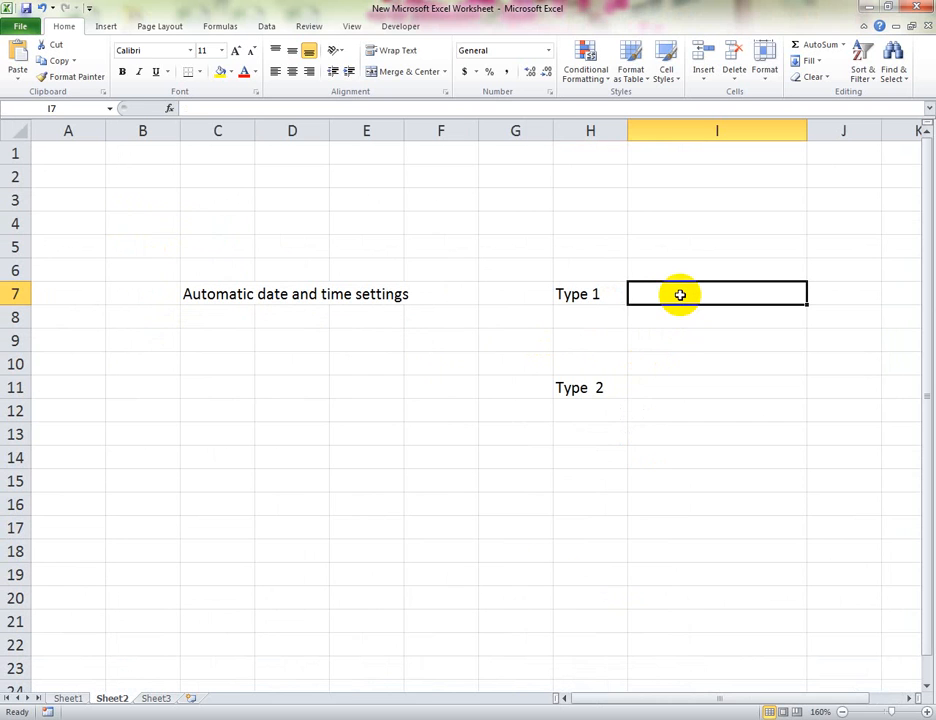
pyautogui.write('+')
pyautogui.press('Escape')
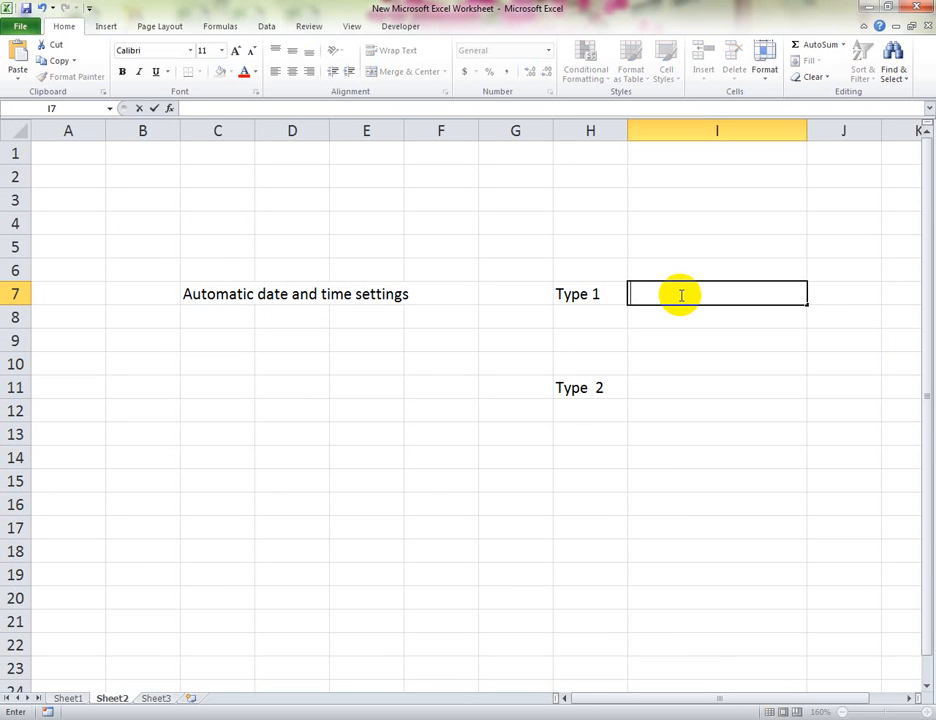
pyautogui.write('=')
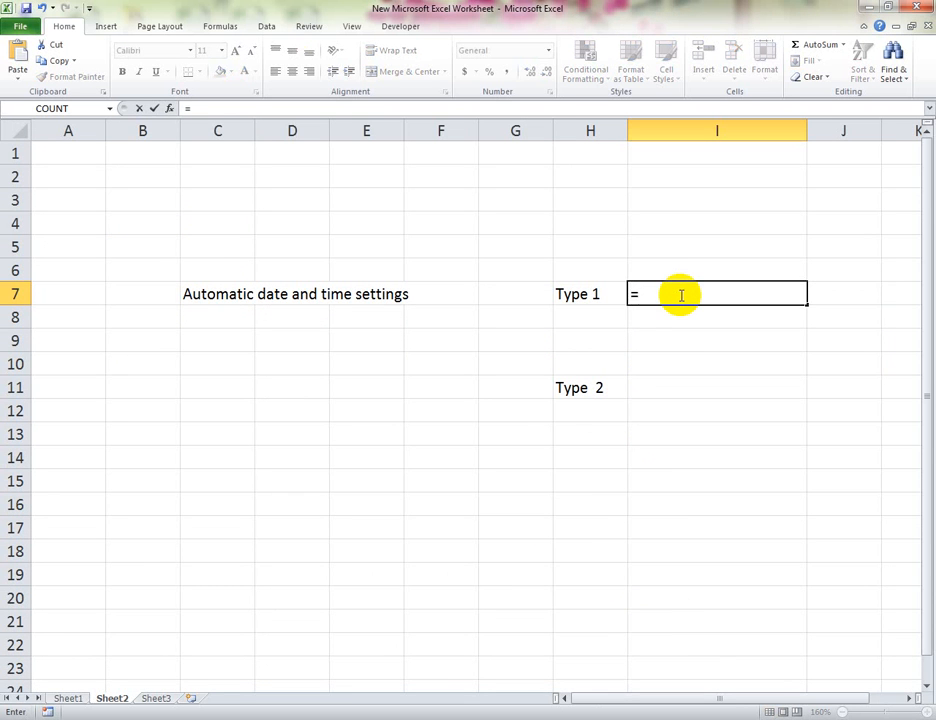
pyautogui.write('n')
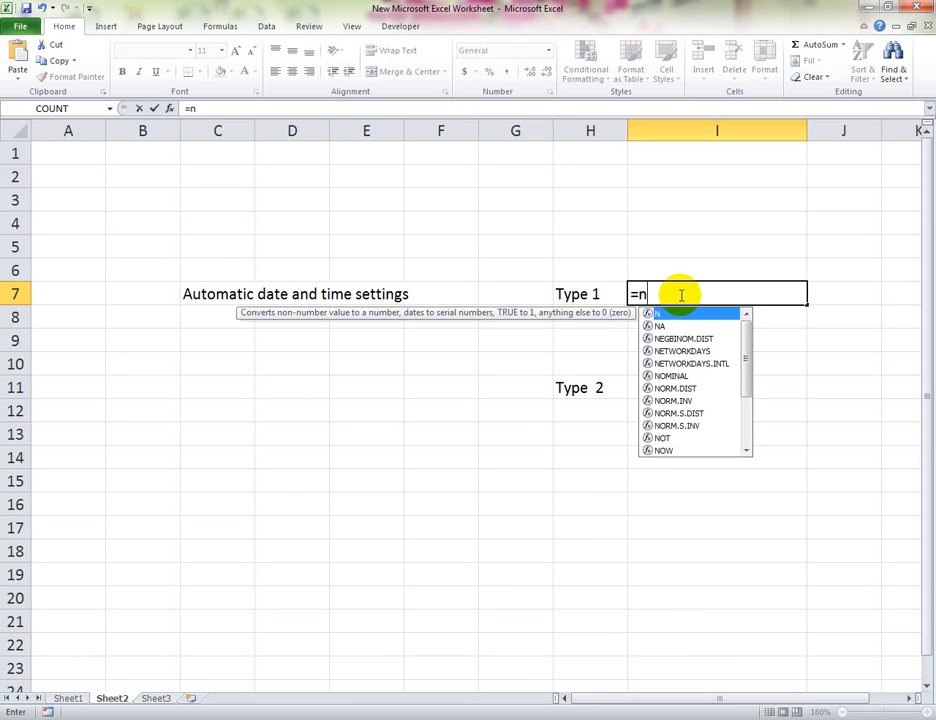
pyautogui.write('ow')
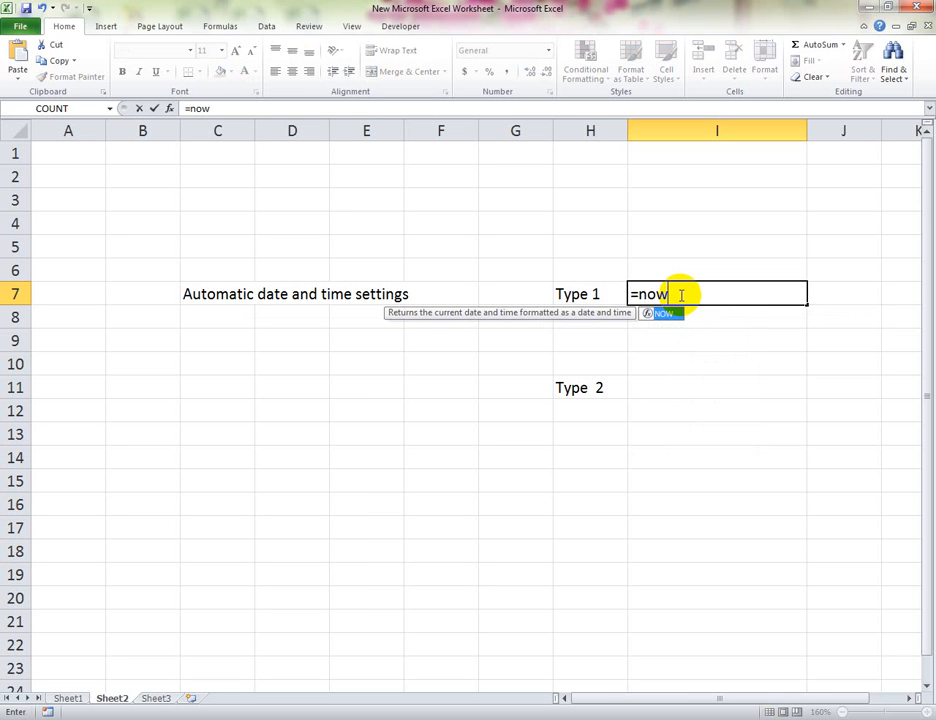
pyautogui.write('(')
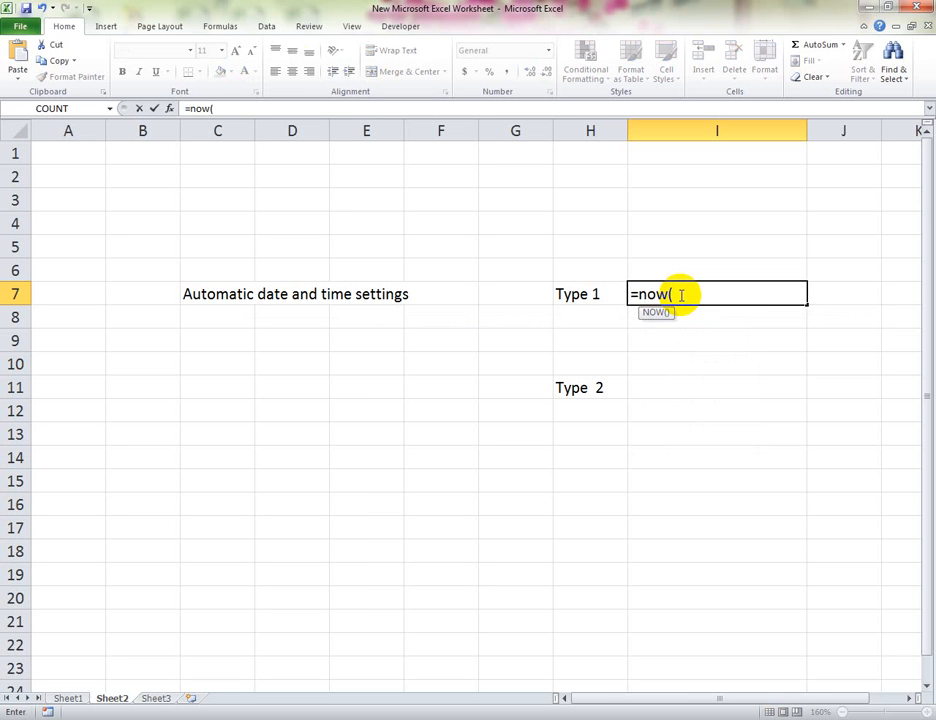
pyautogui.write(')')
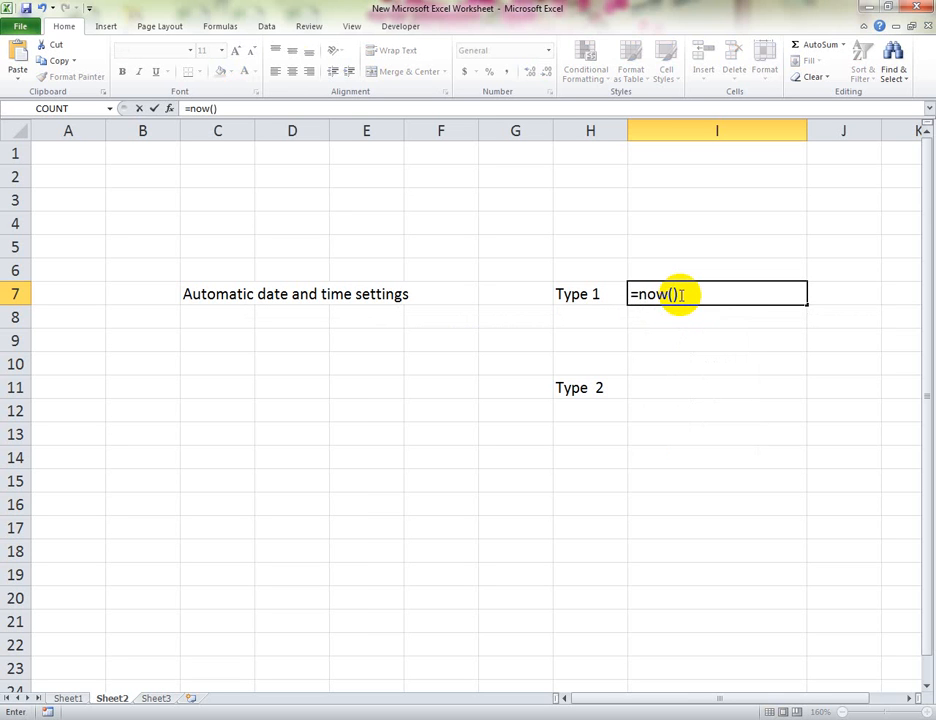
pyautogui.press('Return')
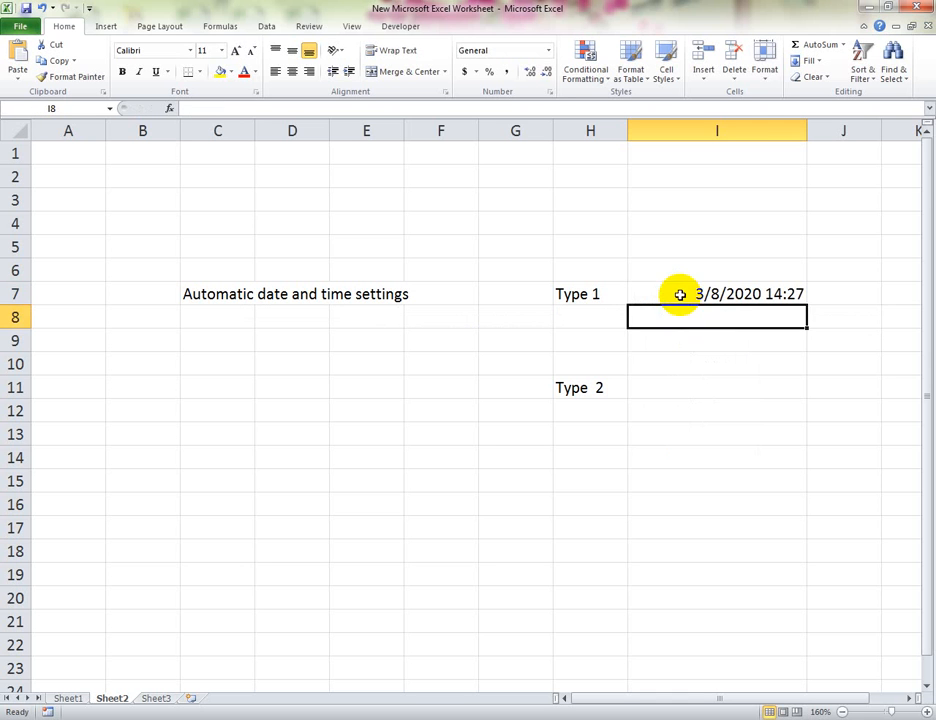
# Step: Open the cell formatting for I7 and choose the 14-Mar-2001 date type
pyautogui.click(715, 294)
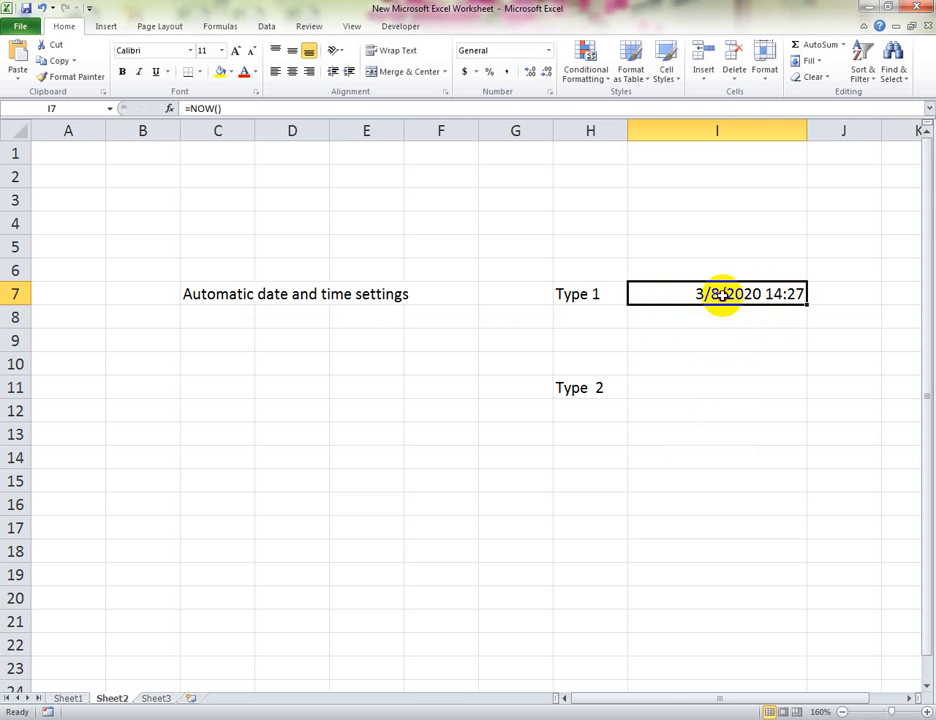
pyautogui.click(729, 340)
pyautogui.click(742, 292)
pyautogui.rightClick(740, 298)
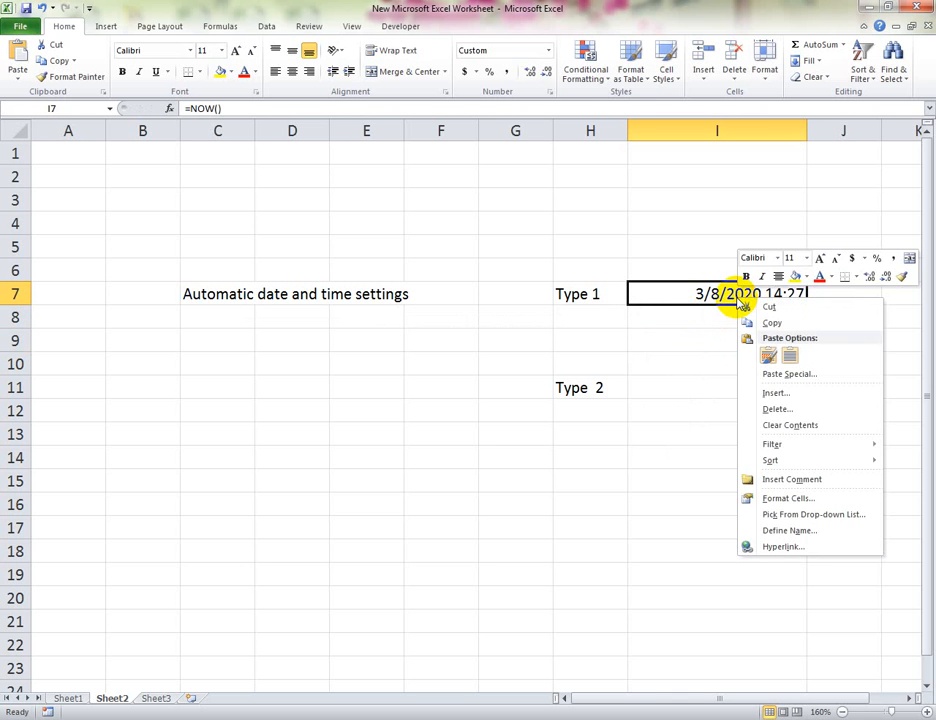
pyautogui.click(792, 502)
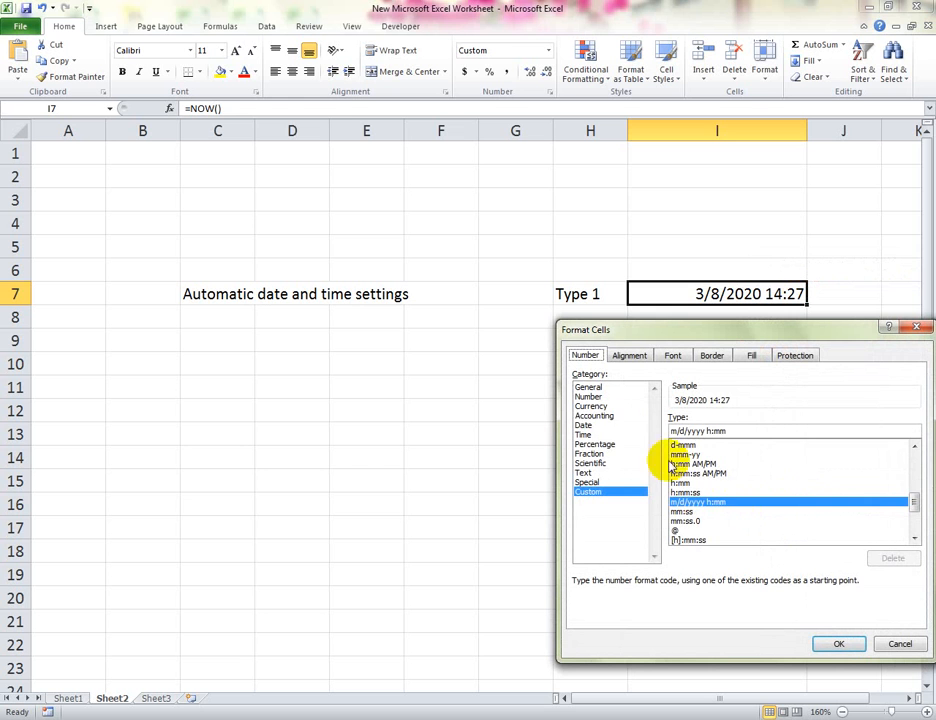
pyautogui.click(583, 426)
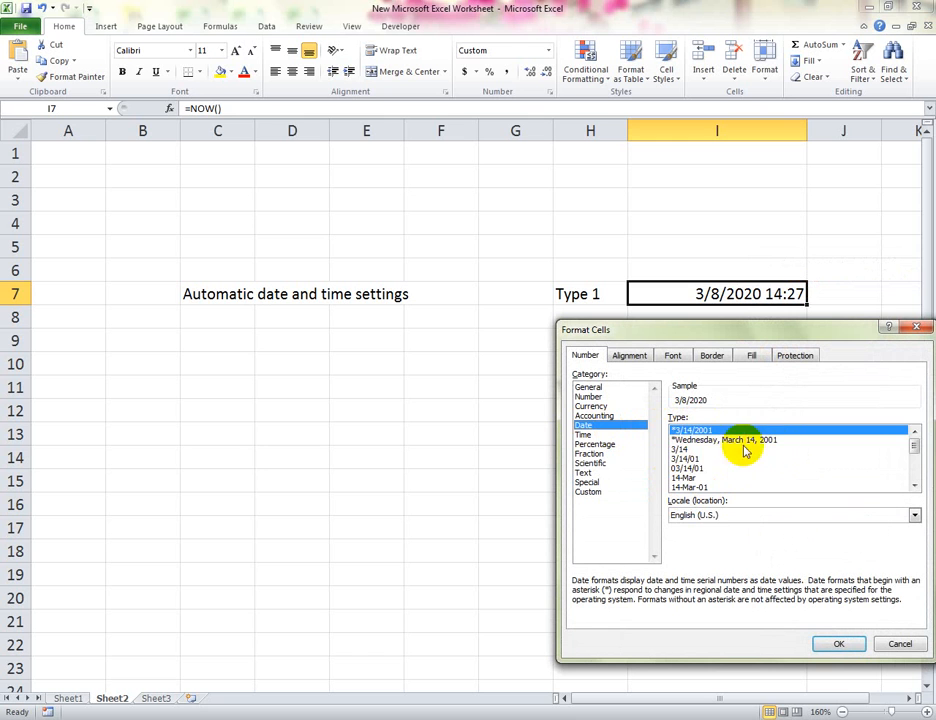
pyautogui.moveTo(916, 446); pyautogui.dragTo(913, 470)
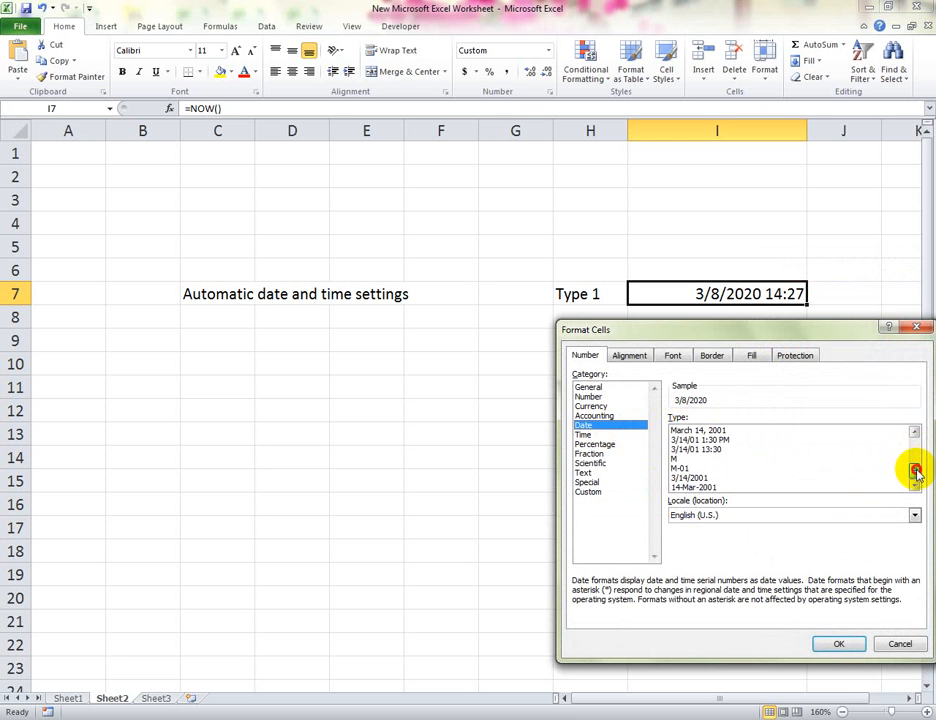
pyautogui.click(685, 489)
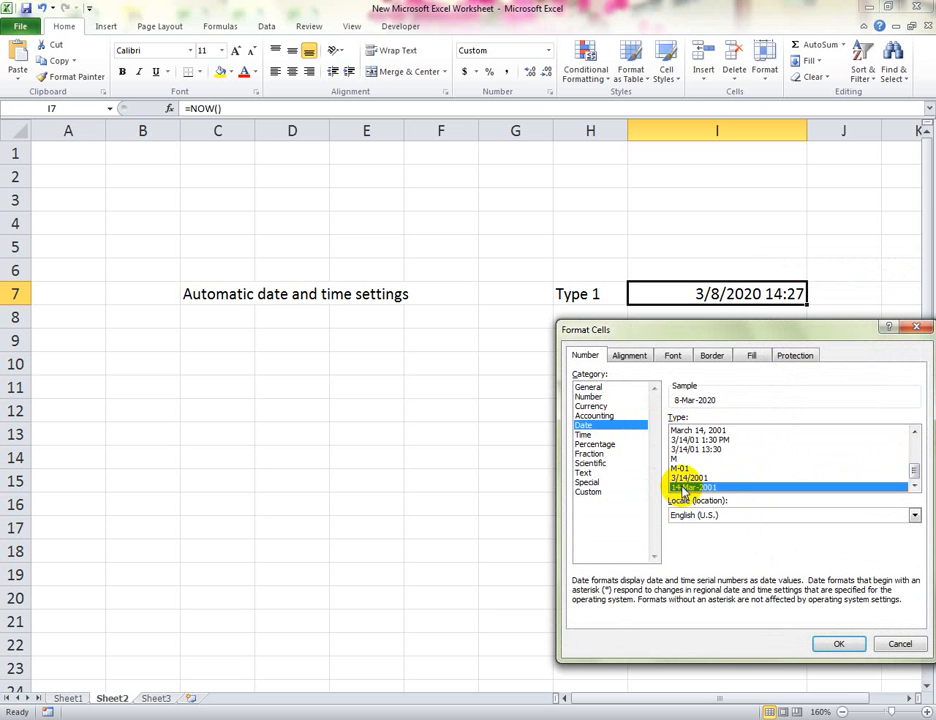
# Step: Apply a custom number format to I7: dd-mmm-yyyy, several spaces, and the literal text "12:00pm" in quotation marks
pyautogui.click(587, 494)
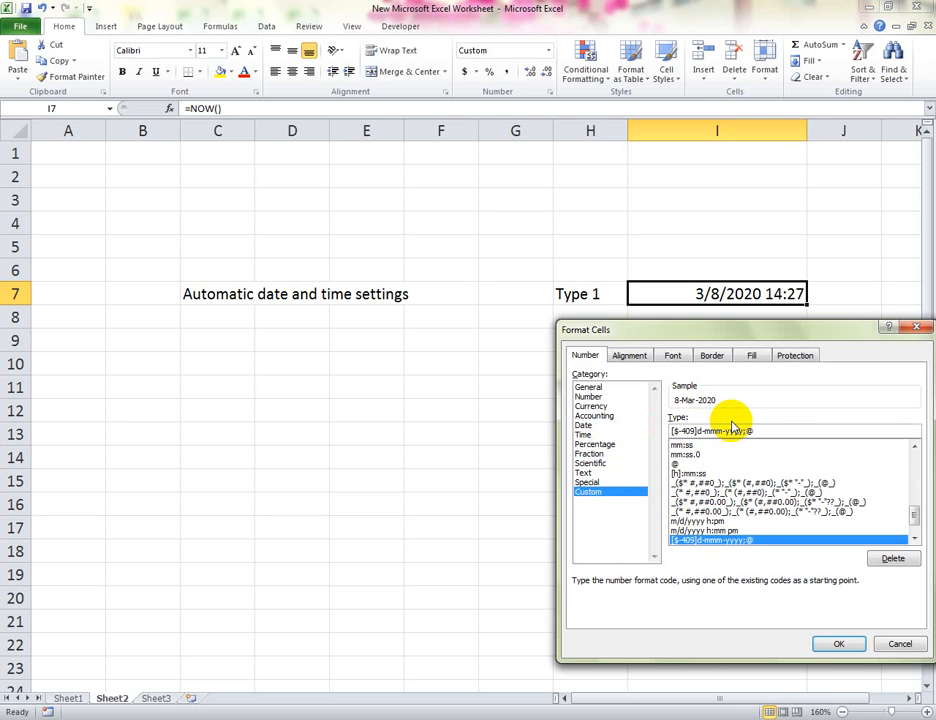
pyautogui.press('BackSpace')
pyautogui.press('BackSpace')
pyautogui.press('BackSpace')
pyautogui.press('BackSpace')
pyautogui.press('BackSpace')
pyautogui.press('BackSpace')
pyautogui.press('BackSpace')
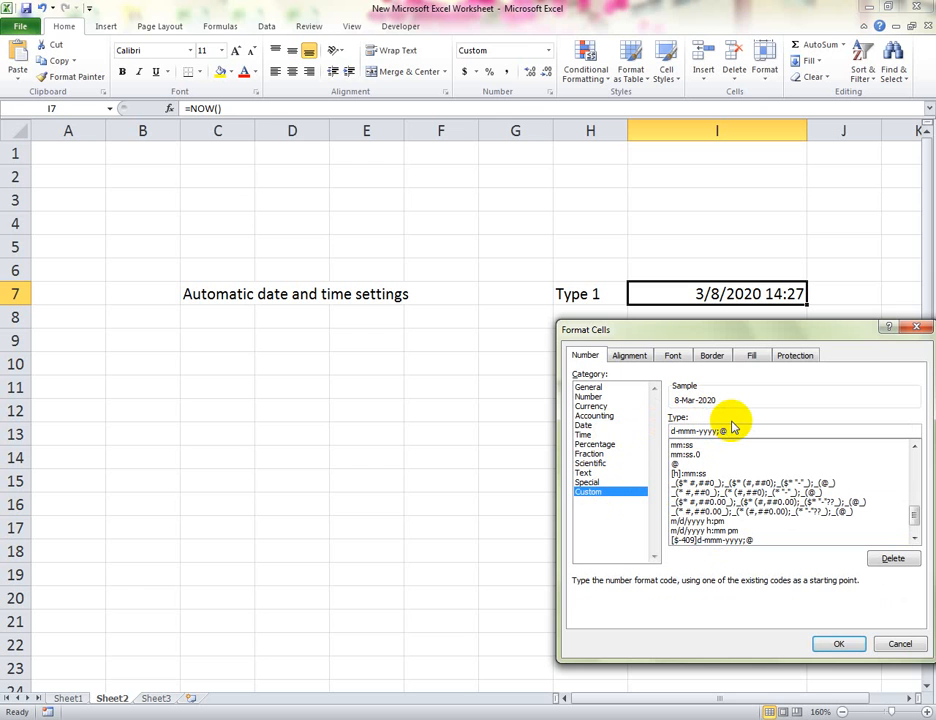
pyautogui.write('d')
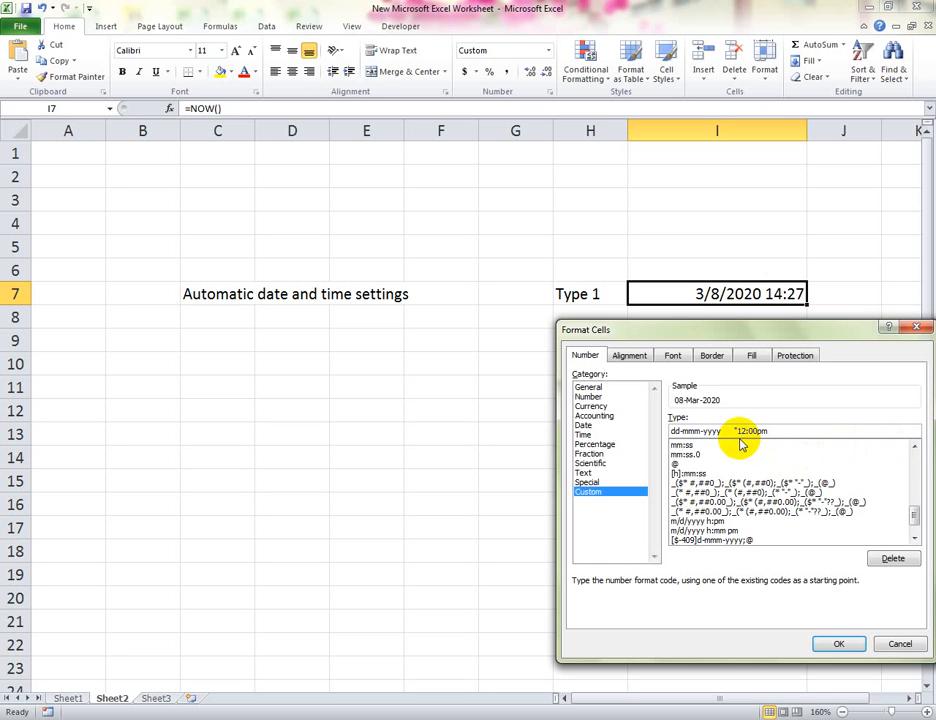
pyautogui.write('"')
pyautogui.click(835, 646)
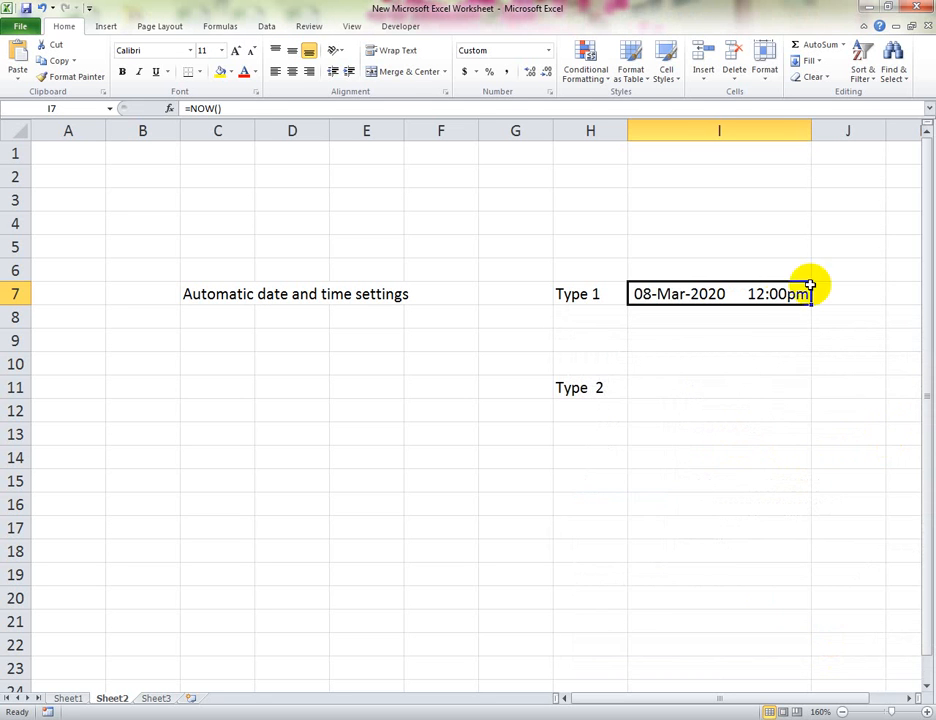
pyautogui.scroll(3, 763, 320)
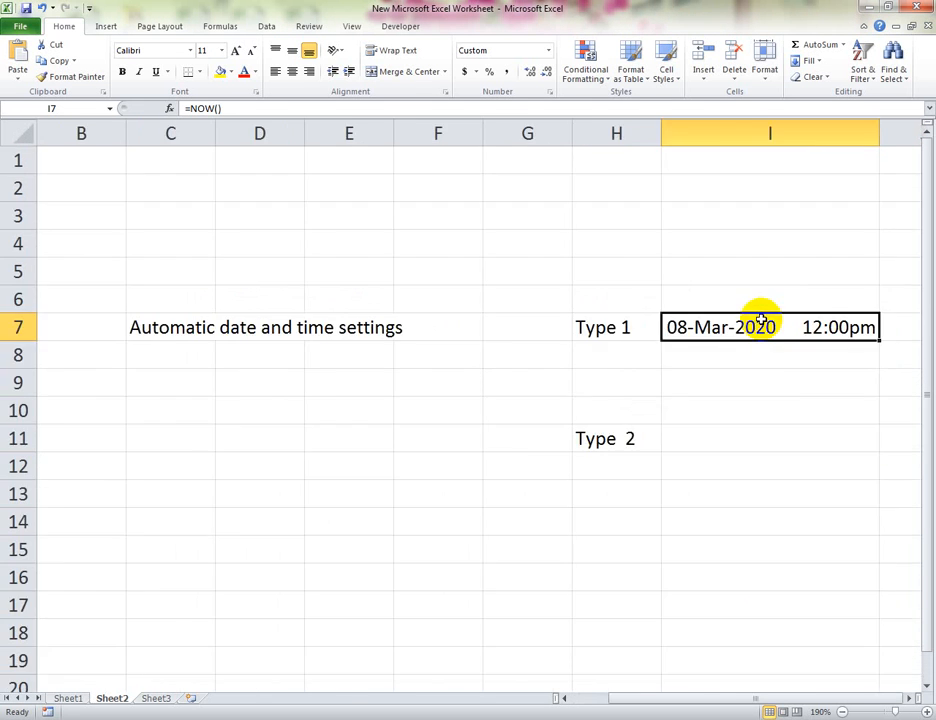
pyautogui.scroll(1, 761, 319)
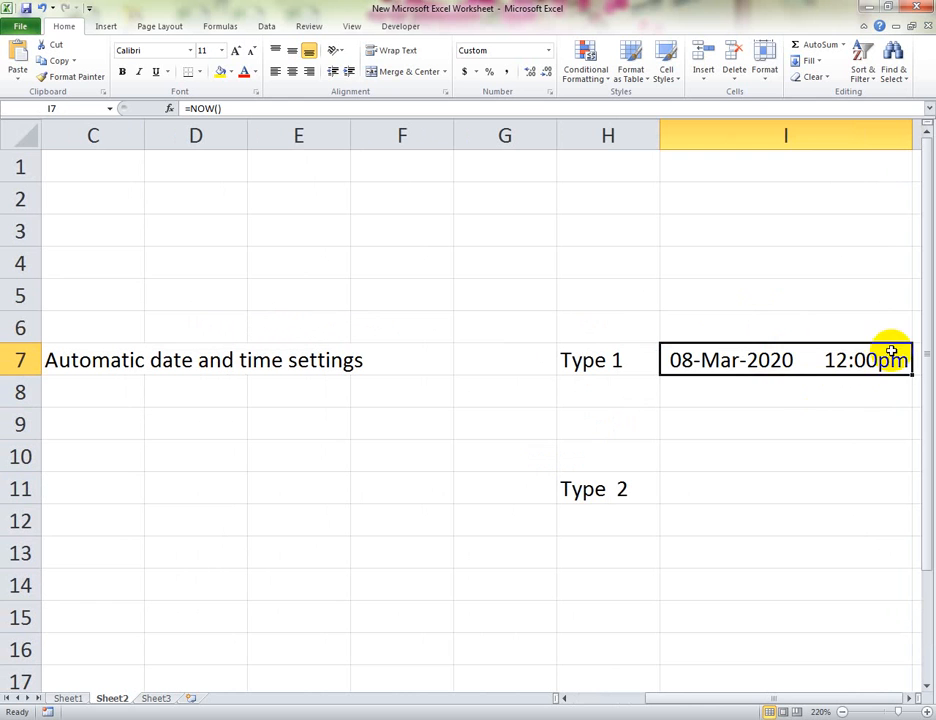
pyautogui.moveTo(744, 352); pyautogui.dragTo(793, 368)
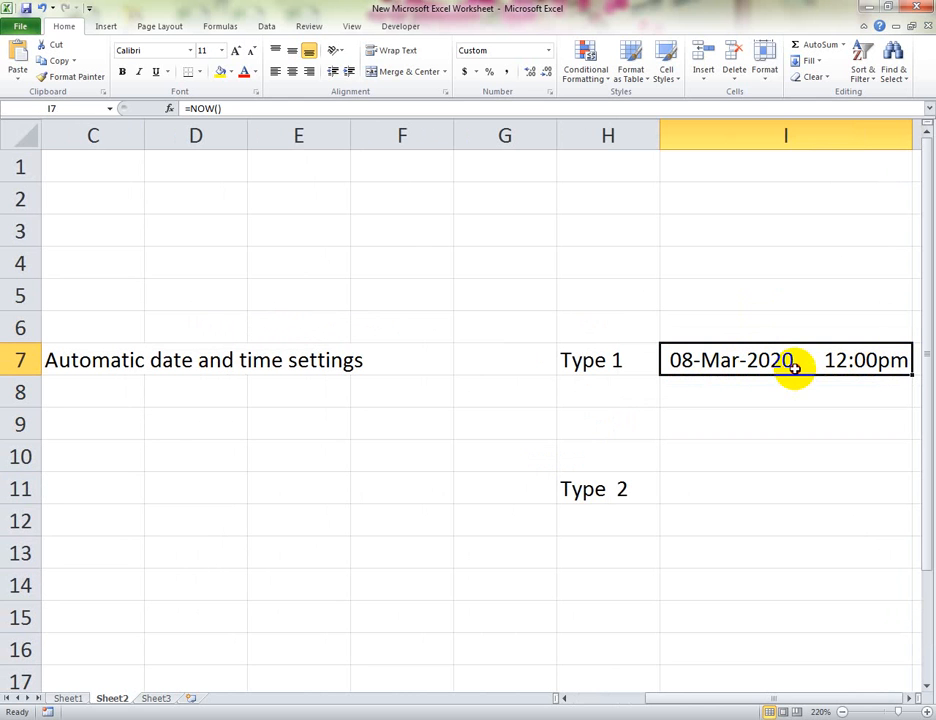
pyautogui.click(725, 381)
pyautogui.scroll(-1, 715, 402)
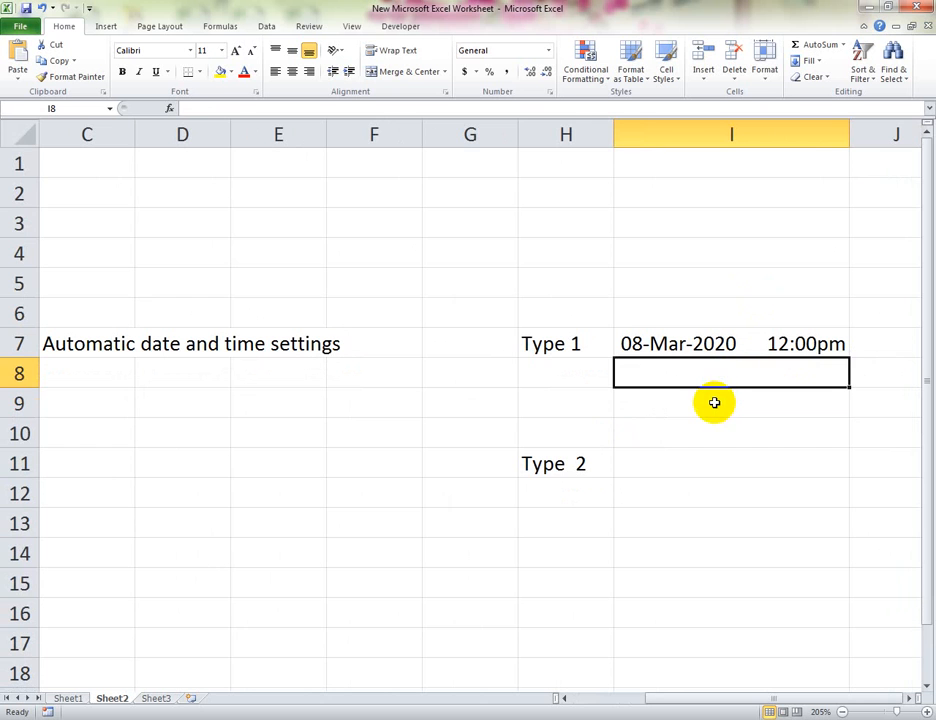
pyautogui.click(745, 404)
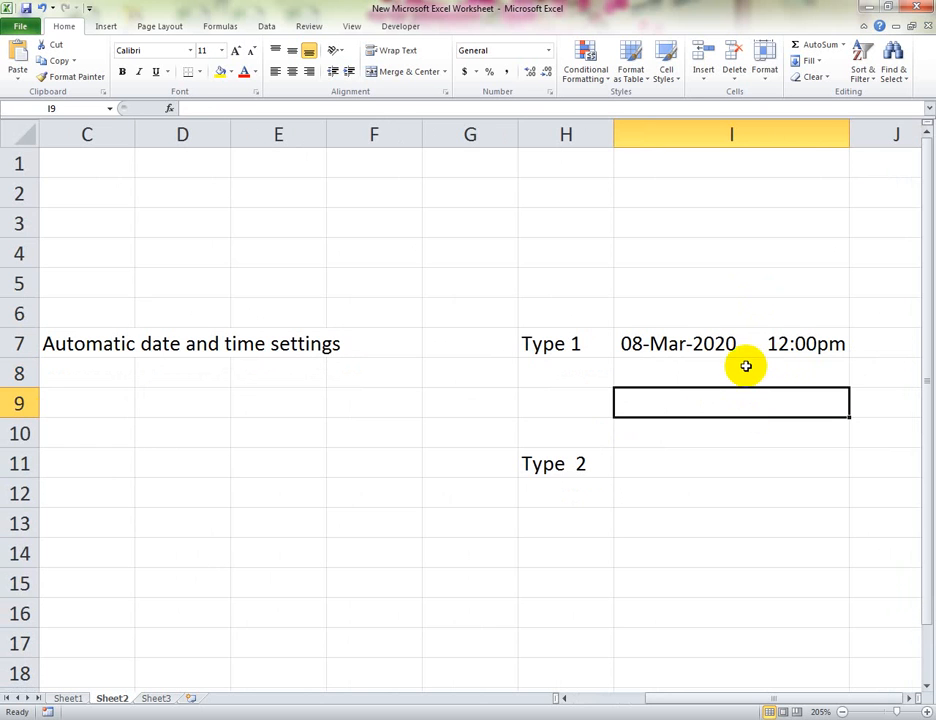
# Step: Try filling the date formula from I7 down into I8, and clear the copied contents
pyautogui.click(723, 377)
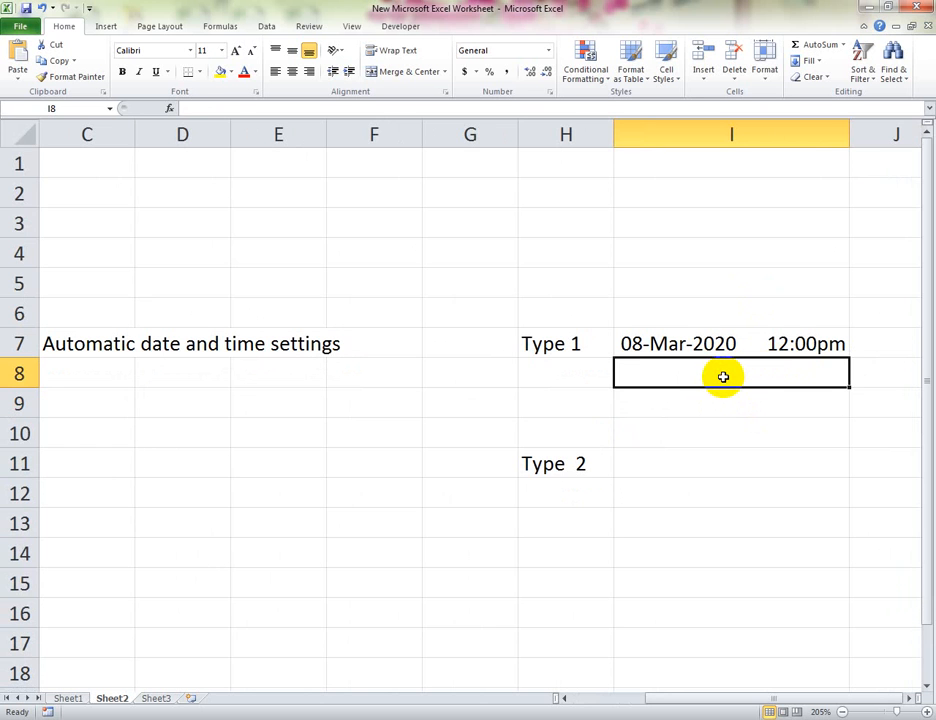
pyautogui.hotkey('ctrl', 'd')
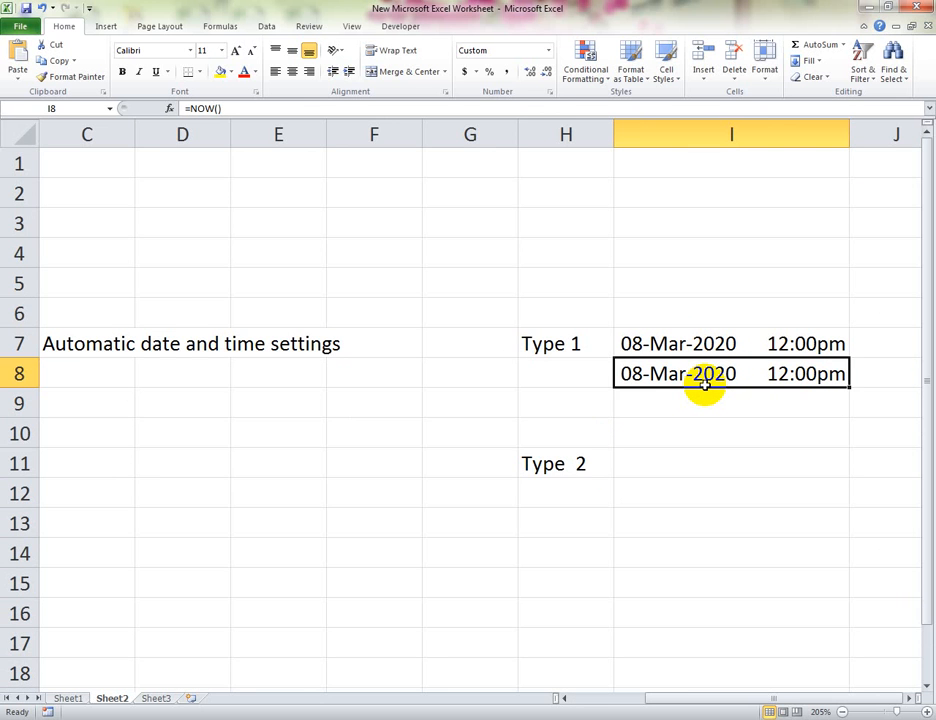
pyautogui.press('Delete')
# Step: Enter the formula =I7+1 in cell I8 to produce the following day's date
pyautogui.write('=')
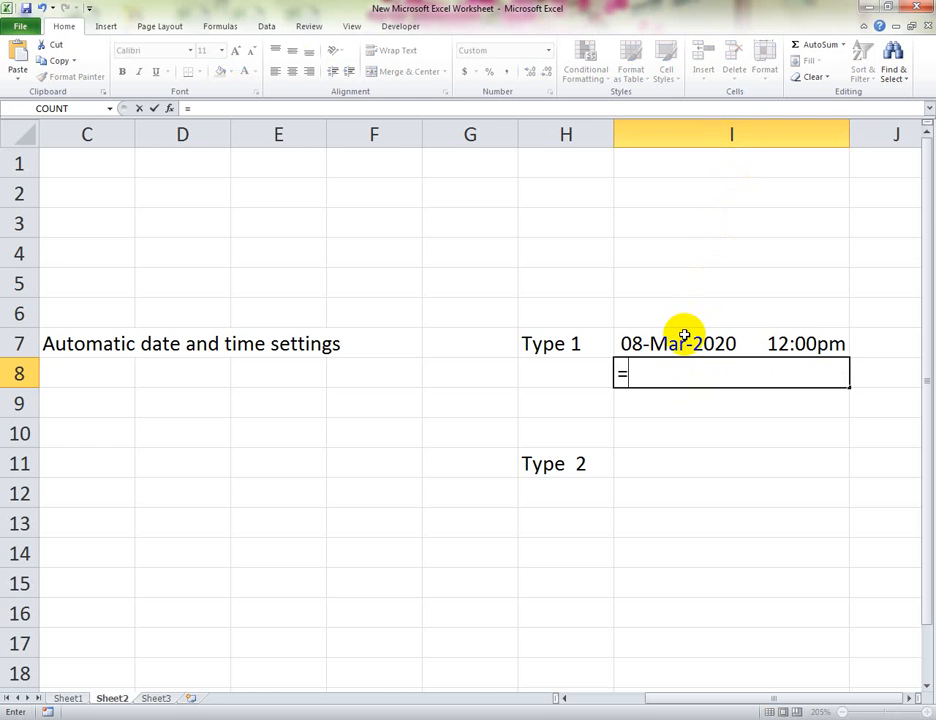
pyautogui.write('i')
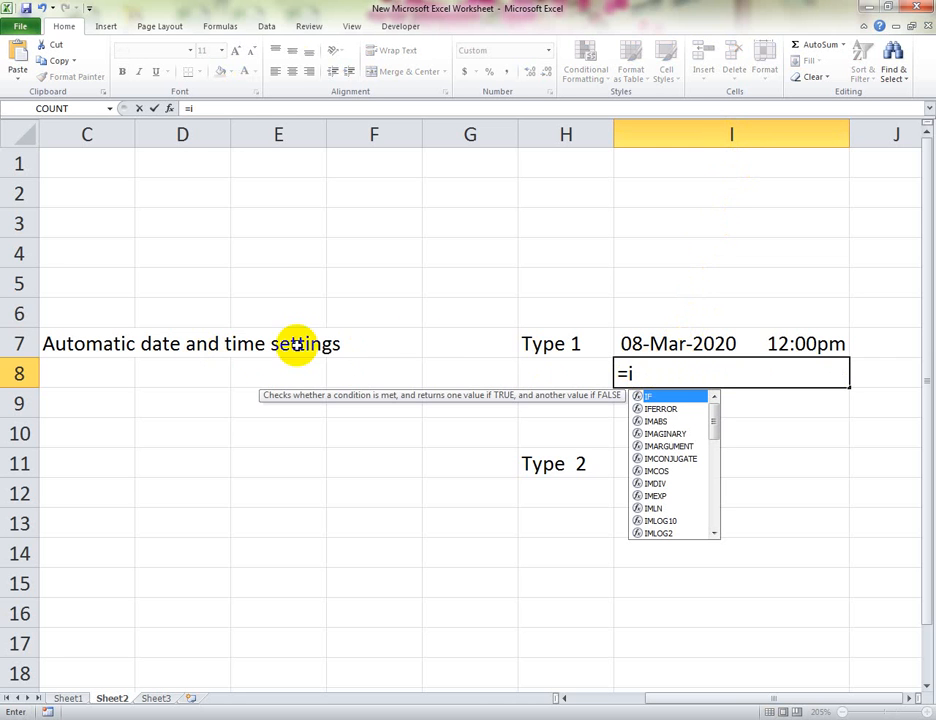
pyautogui.click(20, 343)
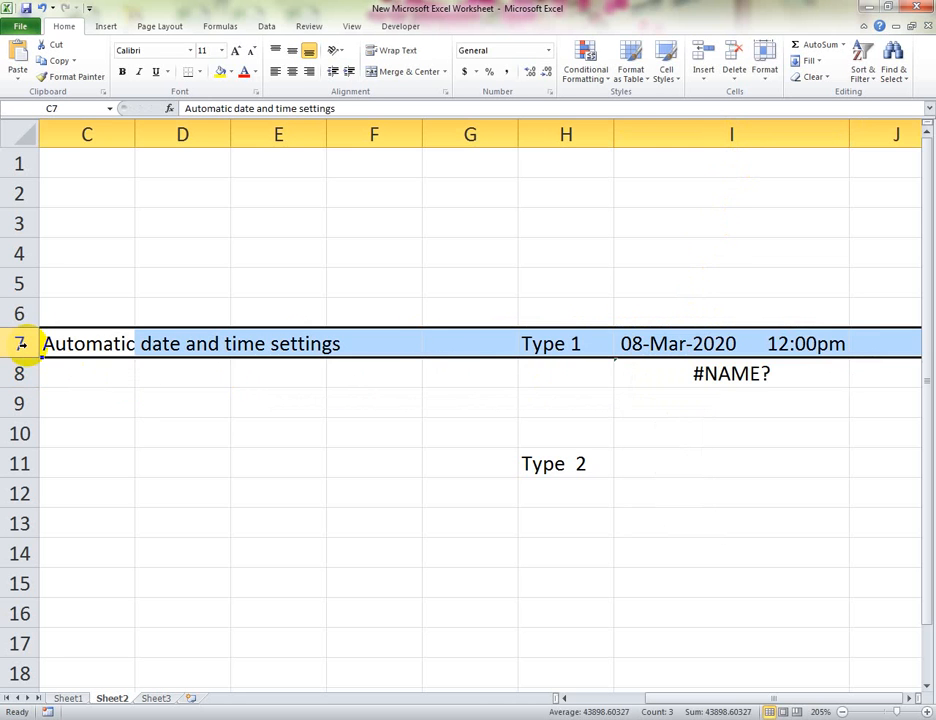
pyautogui.click(662, 375)
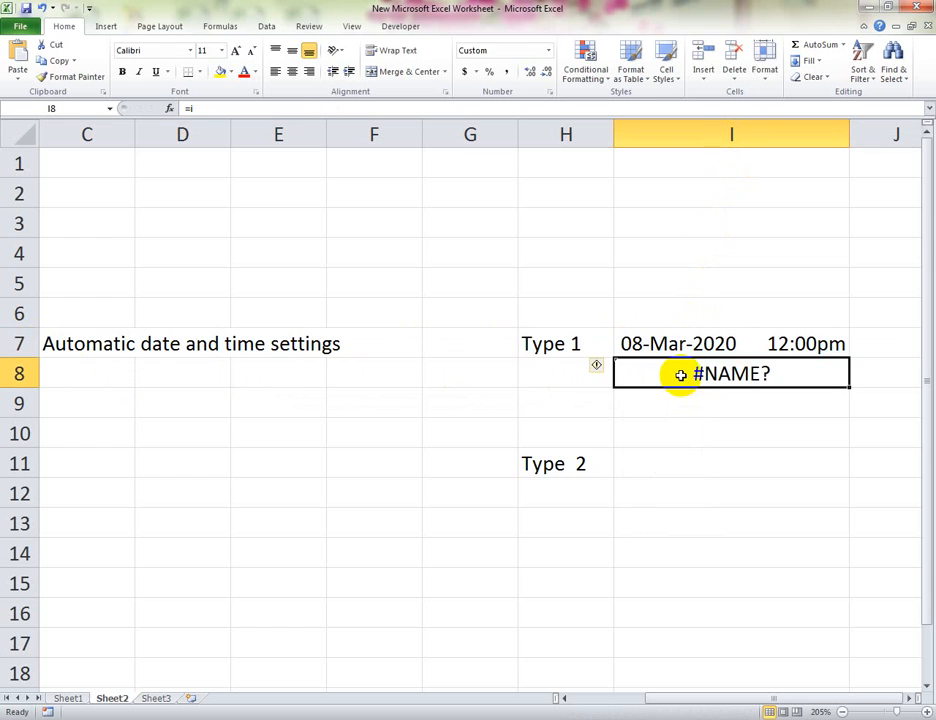
pyautogui.doubleClick(701, 375)
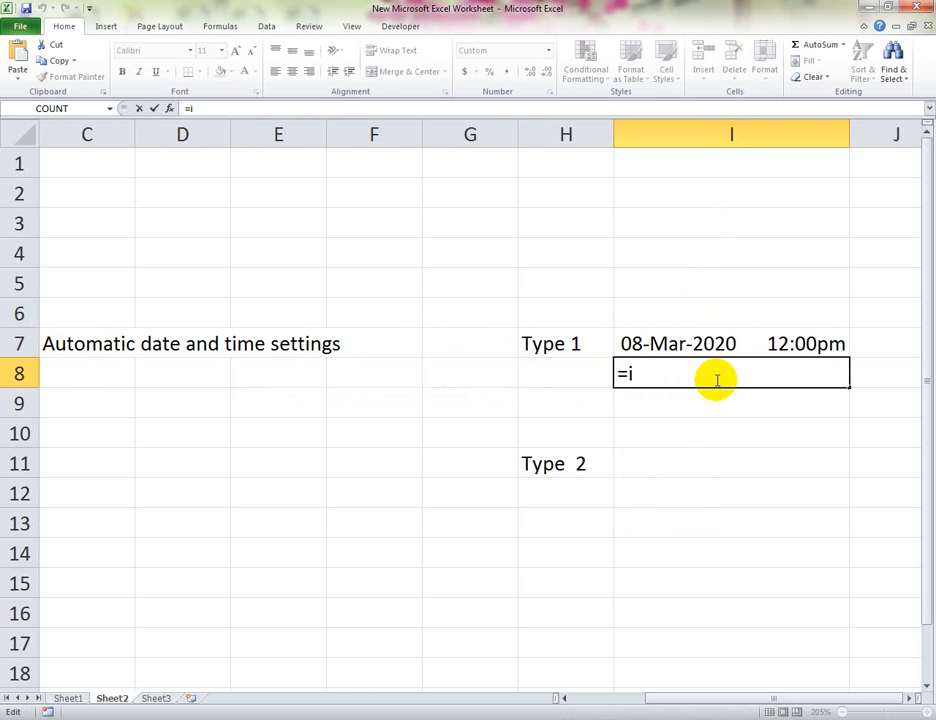
pyautogui.write('7')
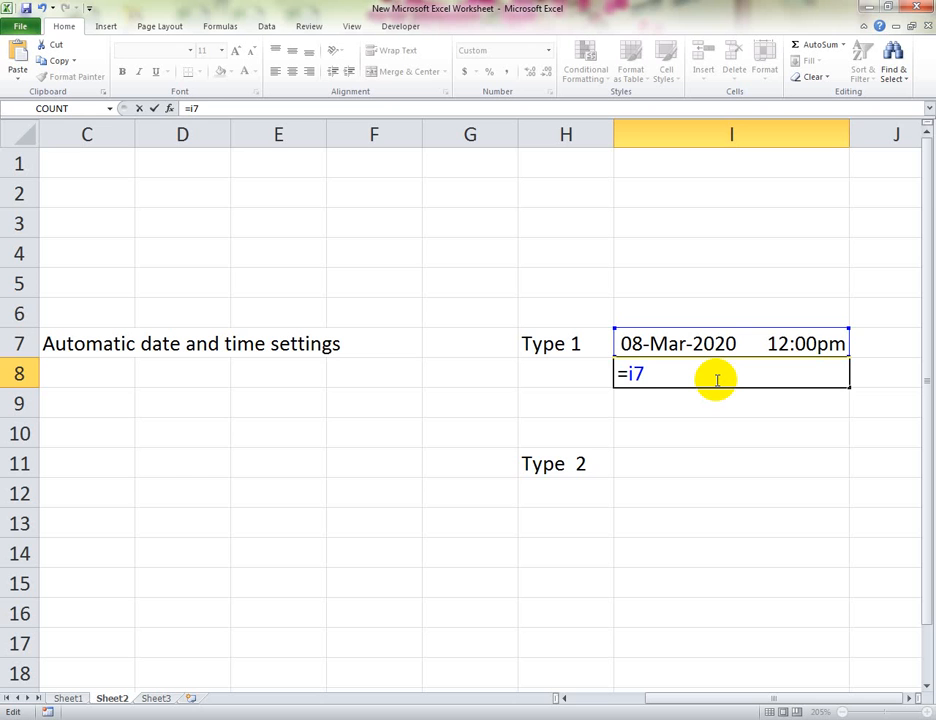
pyautogui.write('+1')
pyautogui.press('Return')
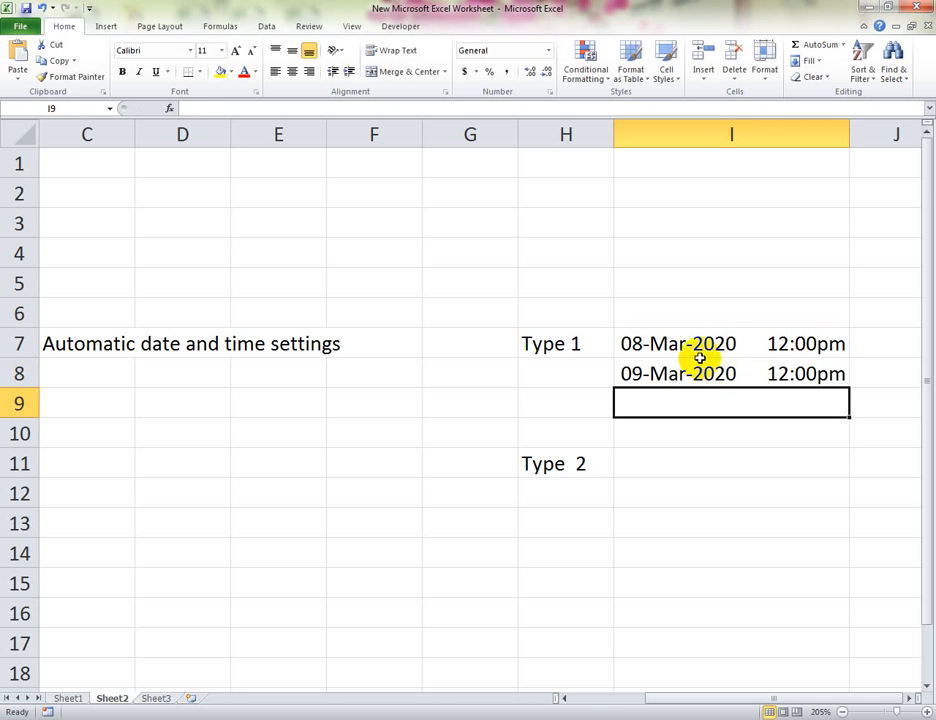
pyautogui.moveTo(700, 352); pyautogui.dragTo(700, 360)
pyautogui.click(714, 380)
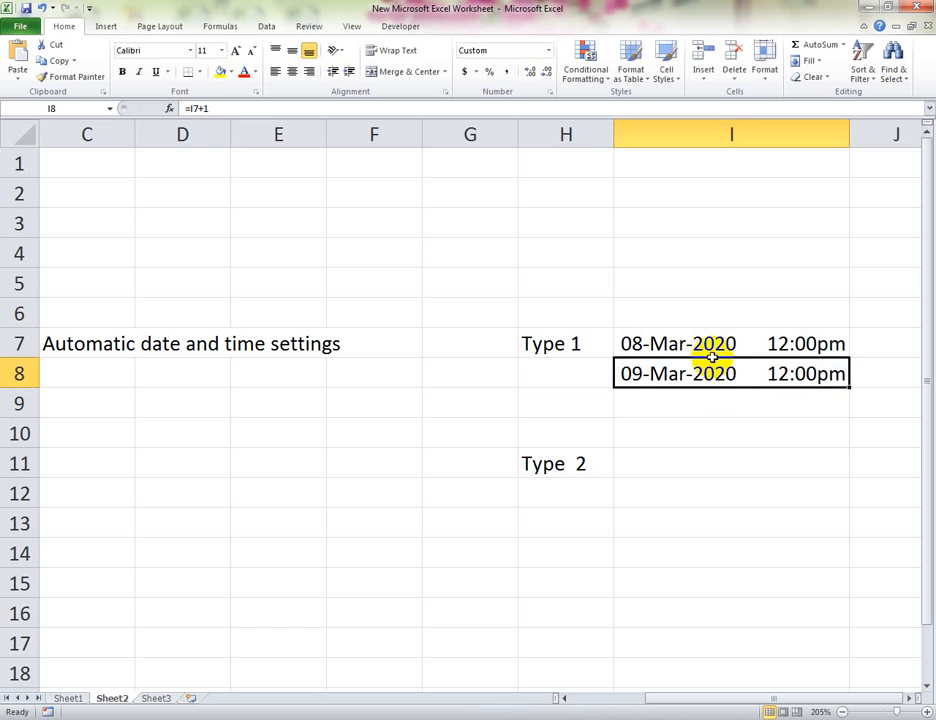
pyautogui.click(710, 349)
pyautogui.click(716, 377)
pyautogui.rightClick(760, 384)
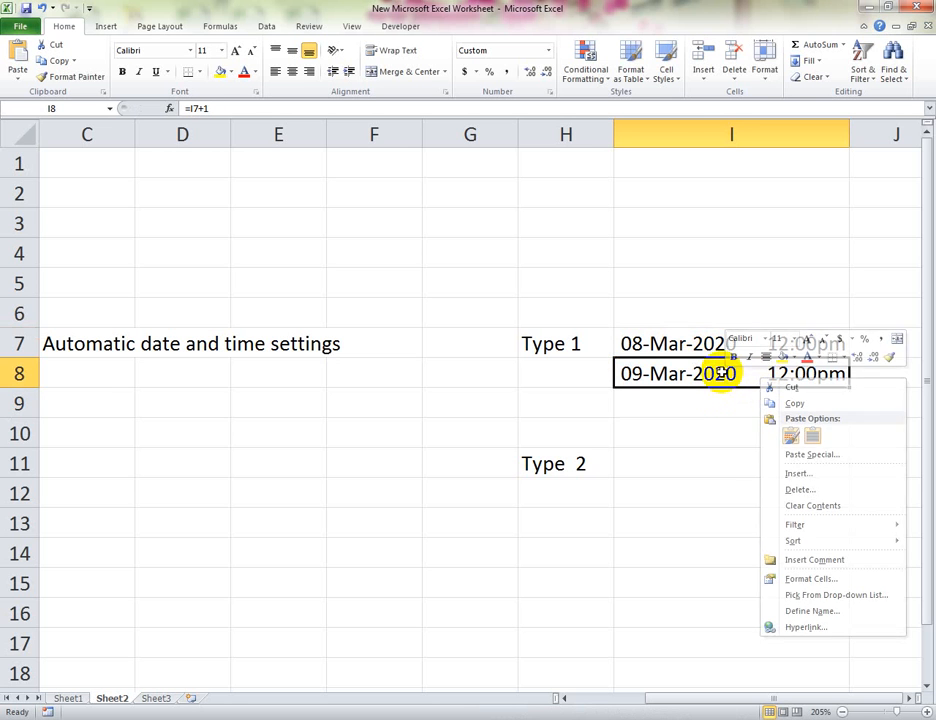
pyautogui.click(721, 402)
pyautogui.click(703, 372)
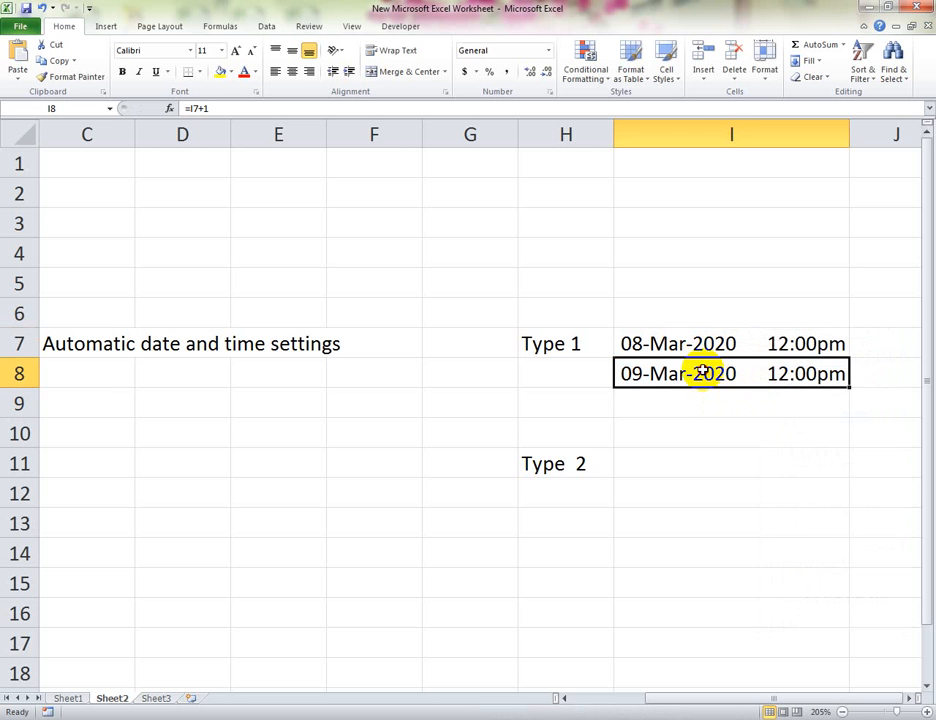
# Step: Change the literal time in cell I8's custom number format to "02:00pm", keeping the dd-mmm-yyyy date part
pyautogui.rightClick(776, 376)
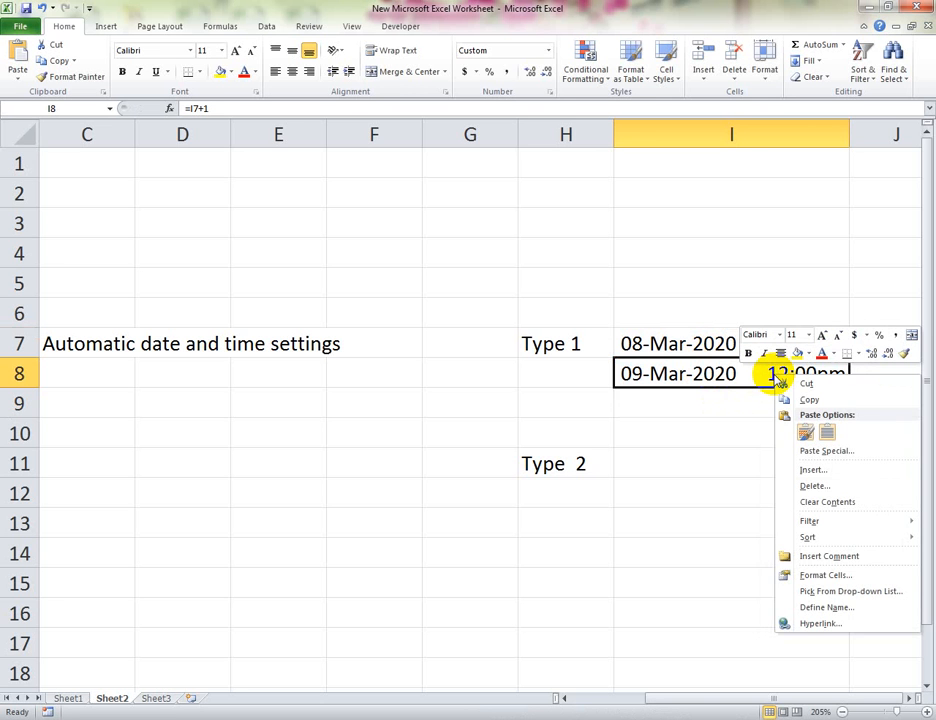
pyautogui.click(820, 576)
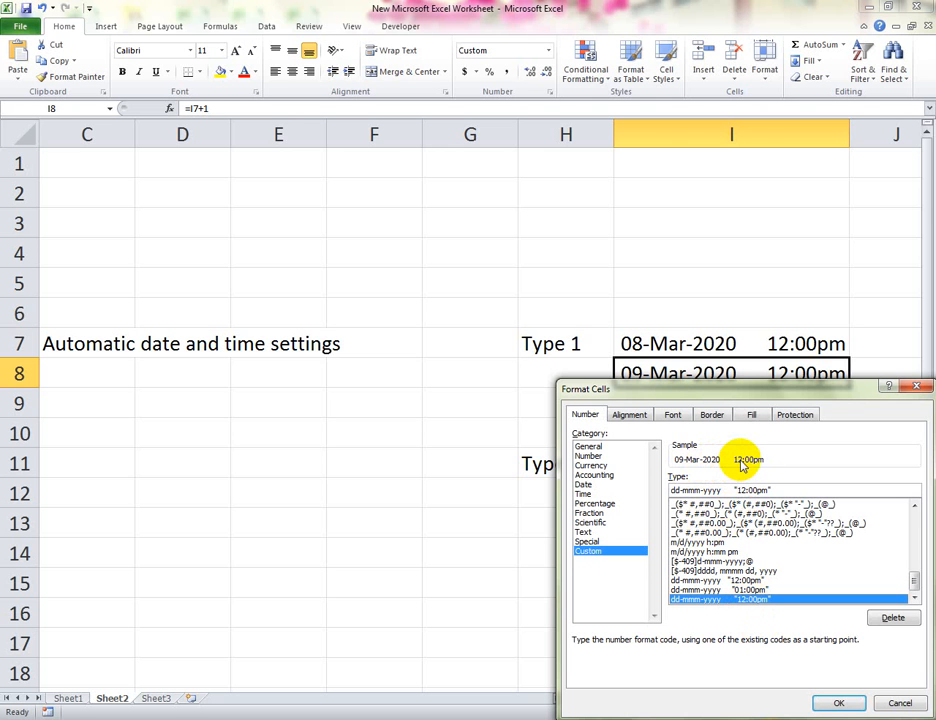
pyautogui.click(742, 491)
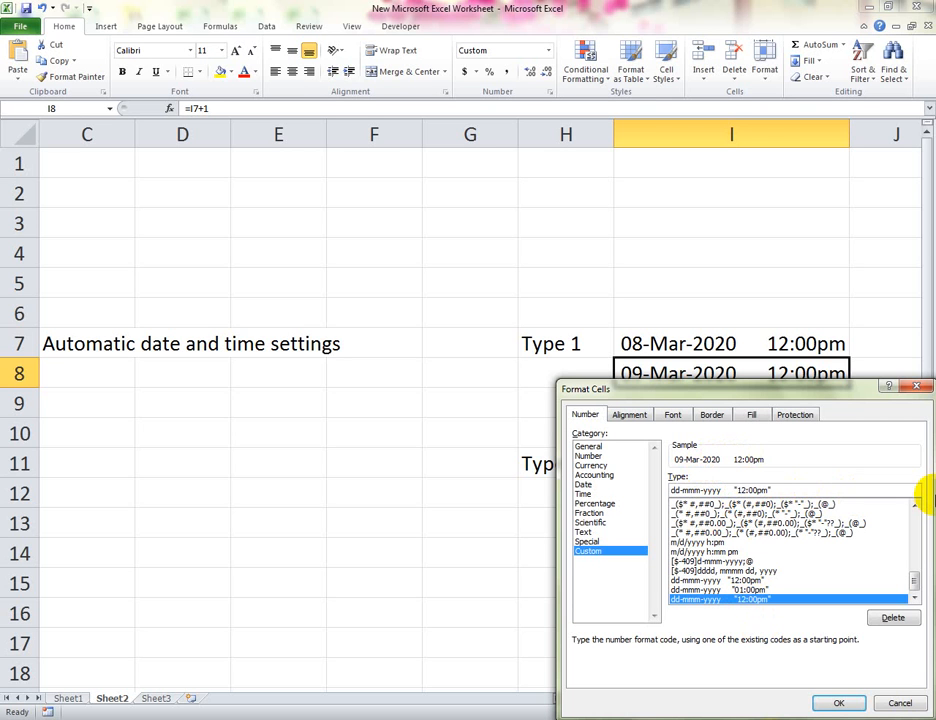
pyautogui.press('BackSpace')
pyautogui.press('BackSpace')
pyautogui.write('02')
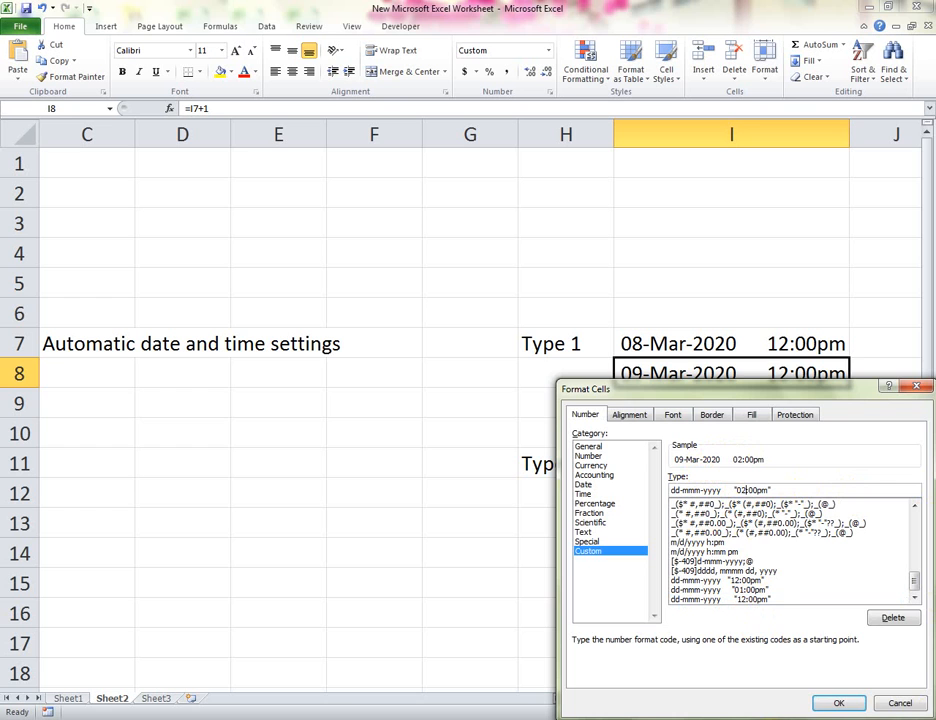
pyautogui.click(845, 705)
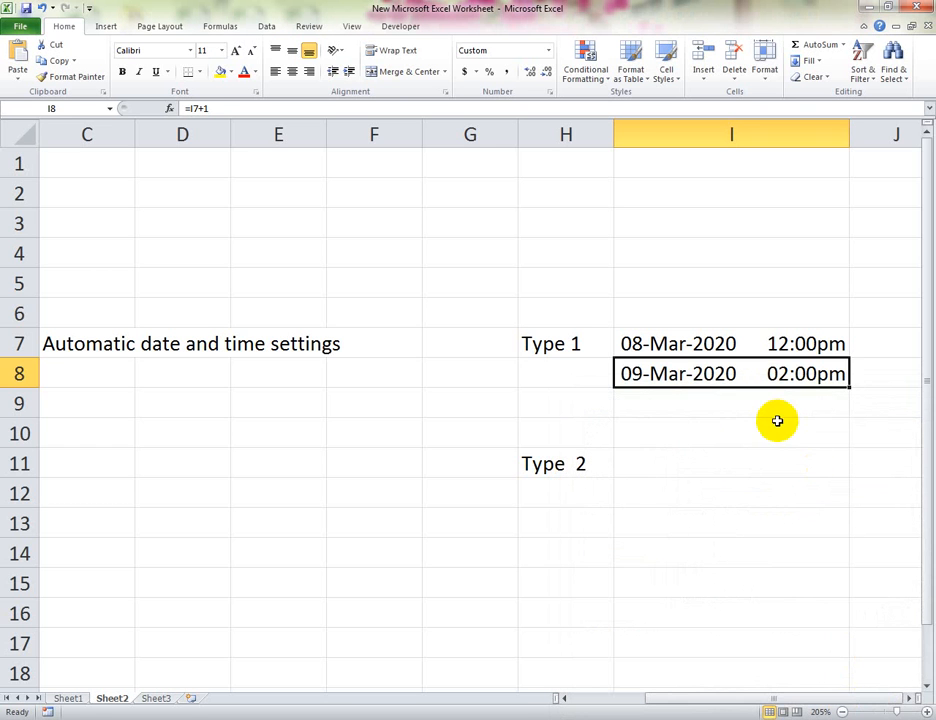
# Step: Examine the formulas behind the Type 1 dates in cells I7 and I8
pyautogui.click(777, 425)
pyautogui.click(792, 343)
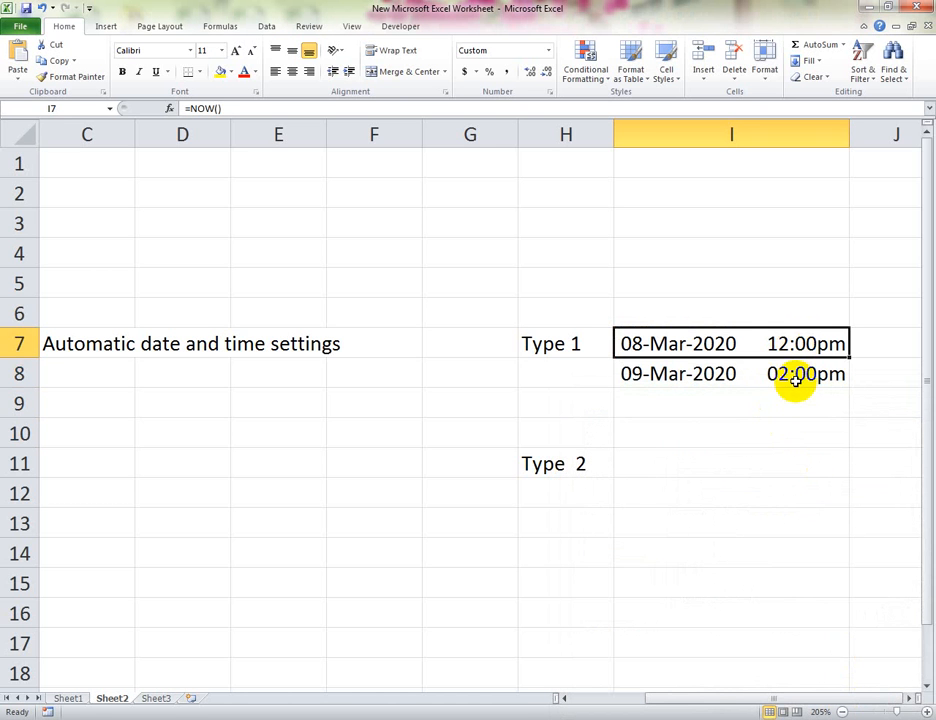
pyautogui.click(793, 377)
pyautogui.doubleClick(769, 343)
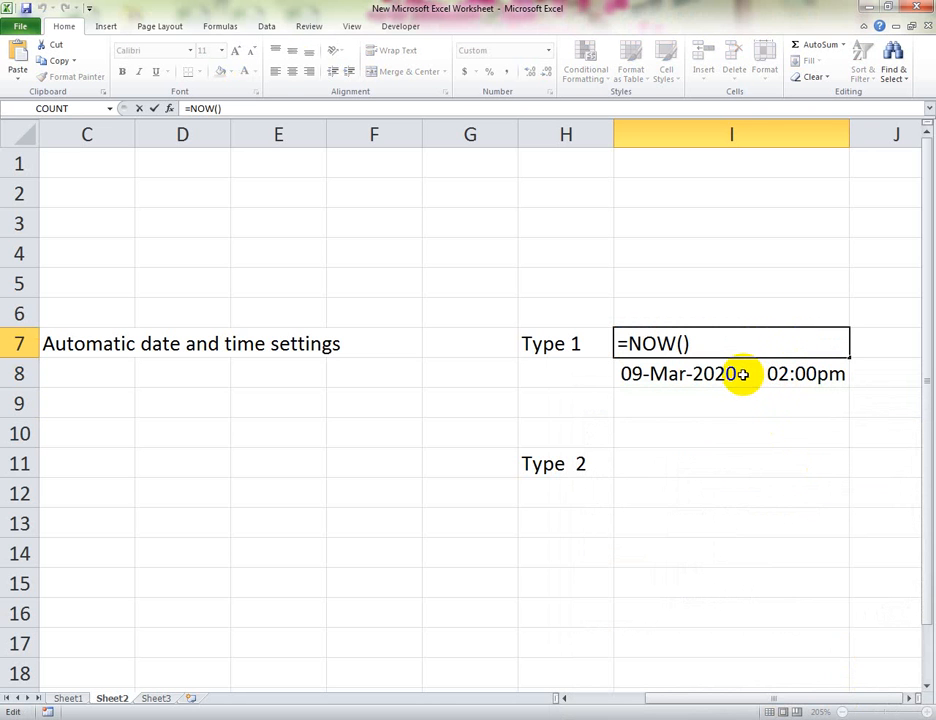
pyautogui.click(746, 373)
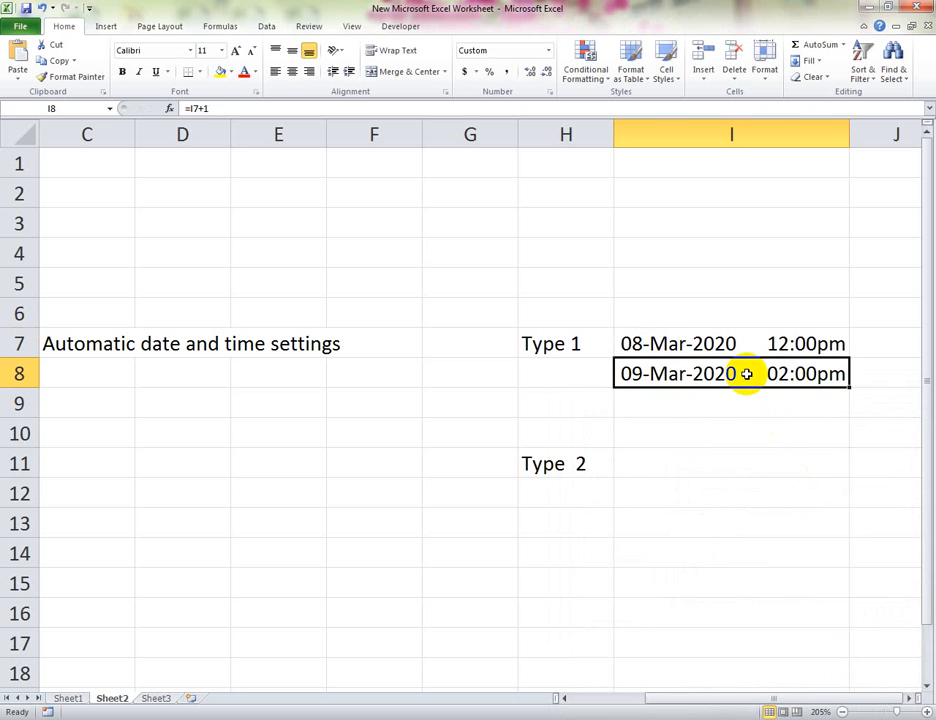
pyautogui.doubleClick(746, 373)
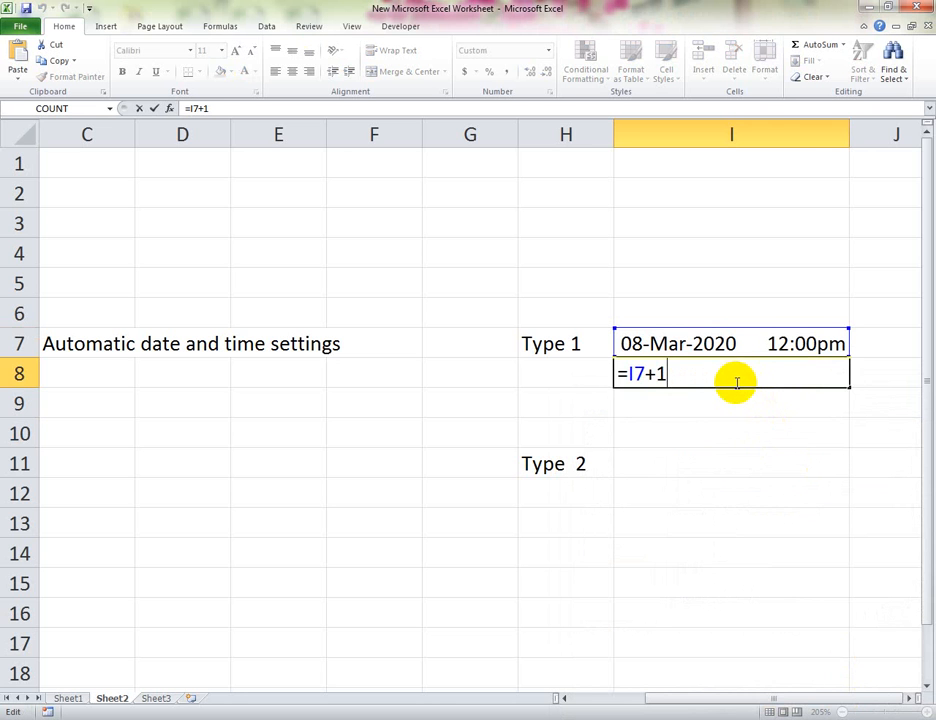
pyautogui.press('Return')
pyautogui.click(712, 344)
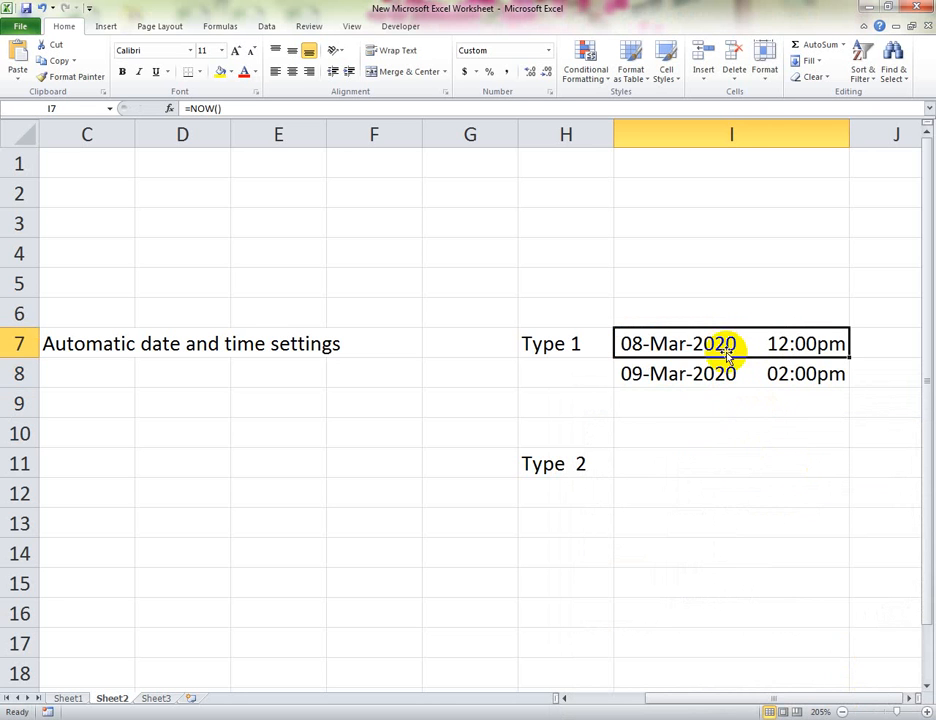
pyautogui.click(700, 370)
pyautogui.moveTo(687, 333); pyautogui.dragTo(693, 371)
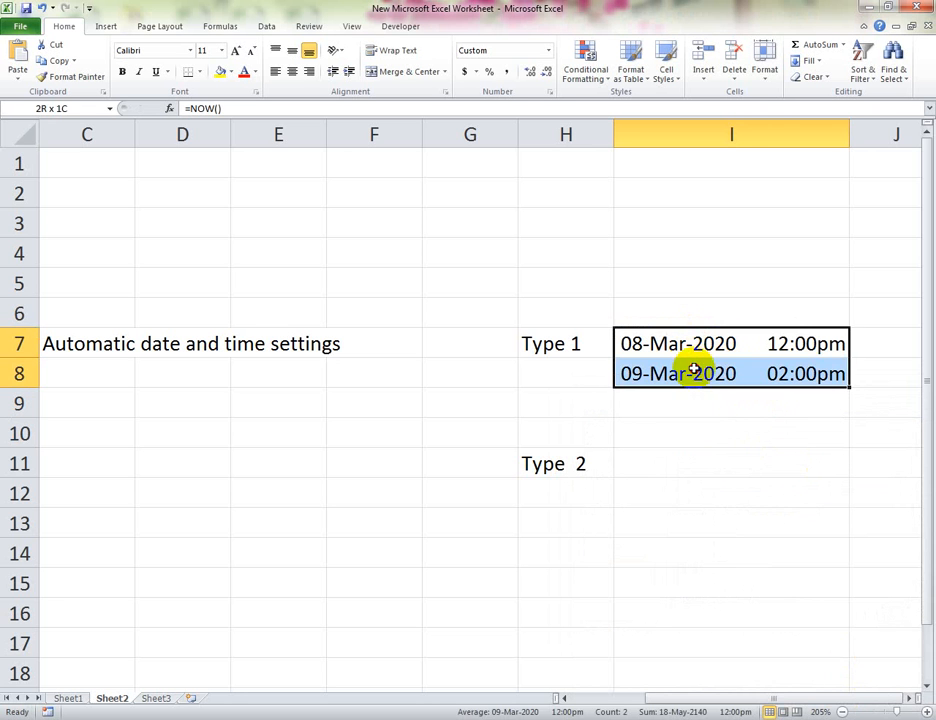
pyautogui.click(728, 434)
pyautogui.click(567, 465)
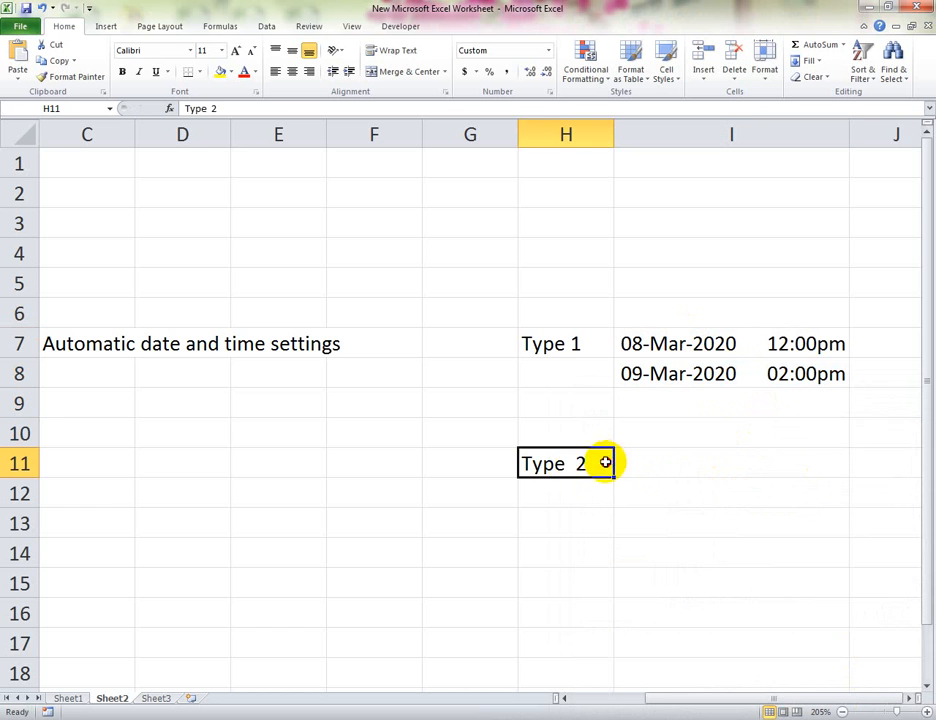
pyautogui.click(579, 494)
pyautogui.doubleClick(590, 465)
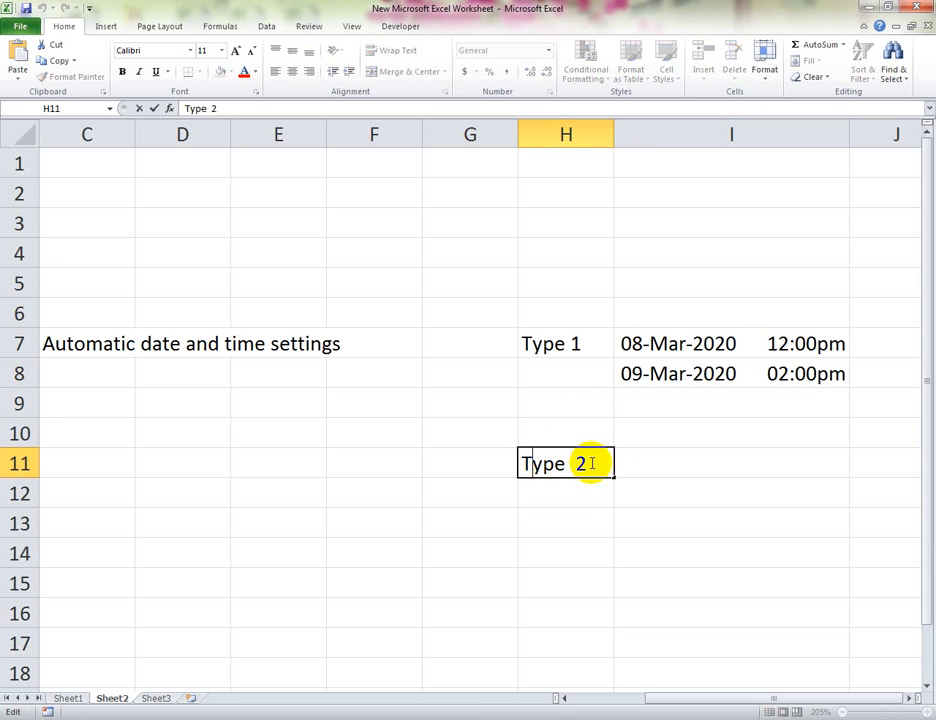
pyautogui.moveTo(595, 467); pyautogui.dragTo(539, 463)
pyautogui.click(620, 495)
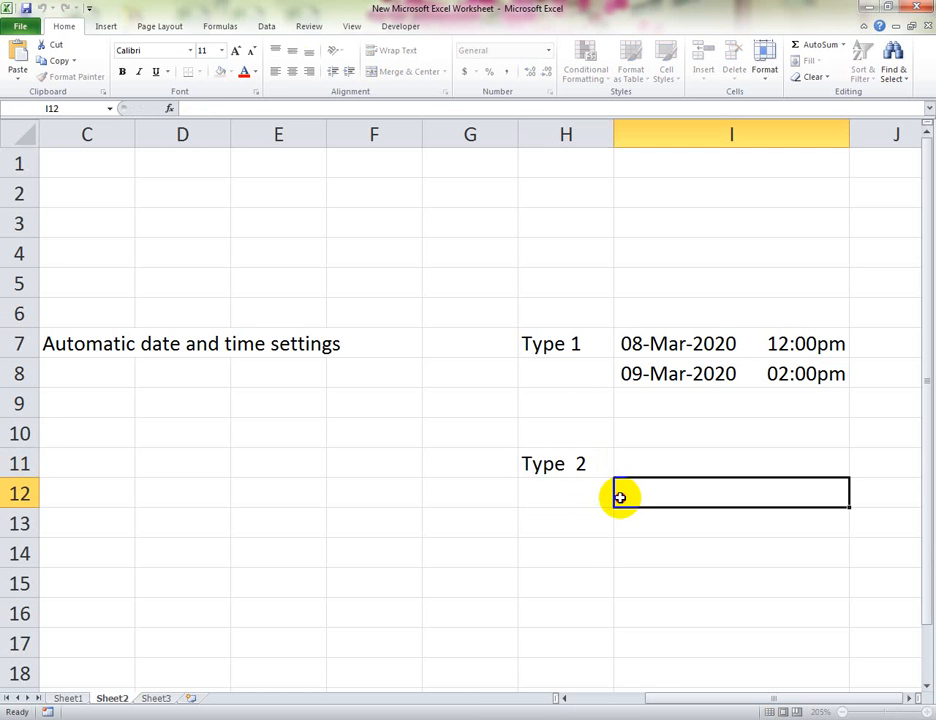
# Step: Enter the formula =TODAY() in cell I11, beside the Type 2 label
pyautogui.click(646, 463)
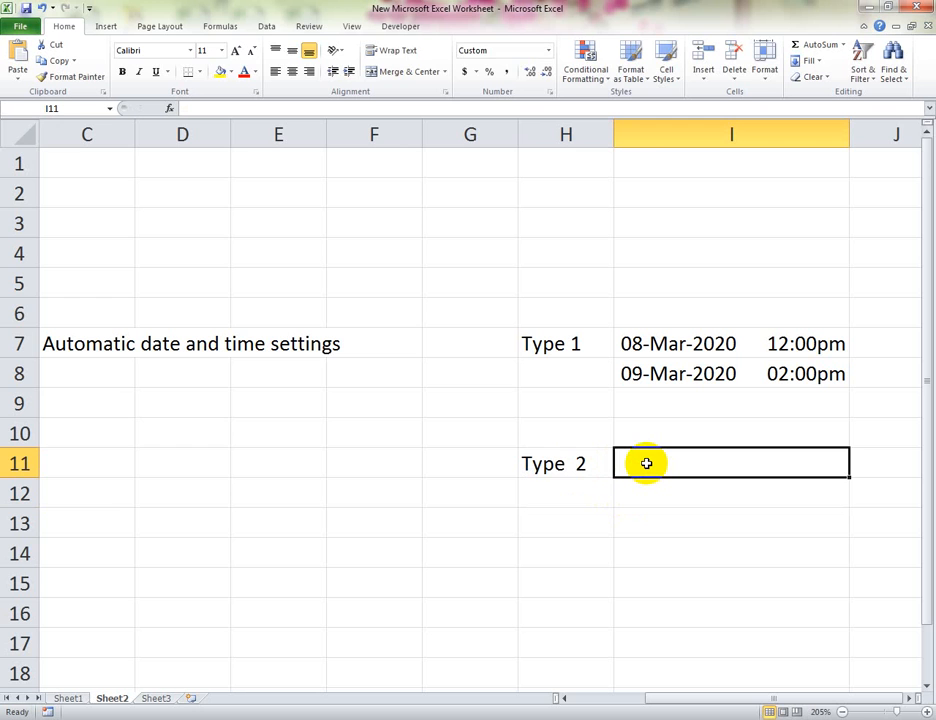
pyautogui.write('+')
pyautogui.press('BackSpace')
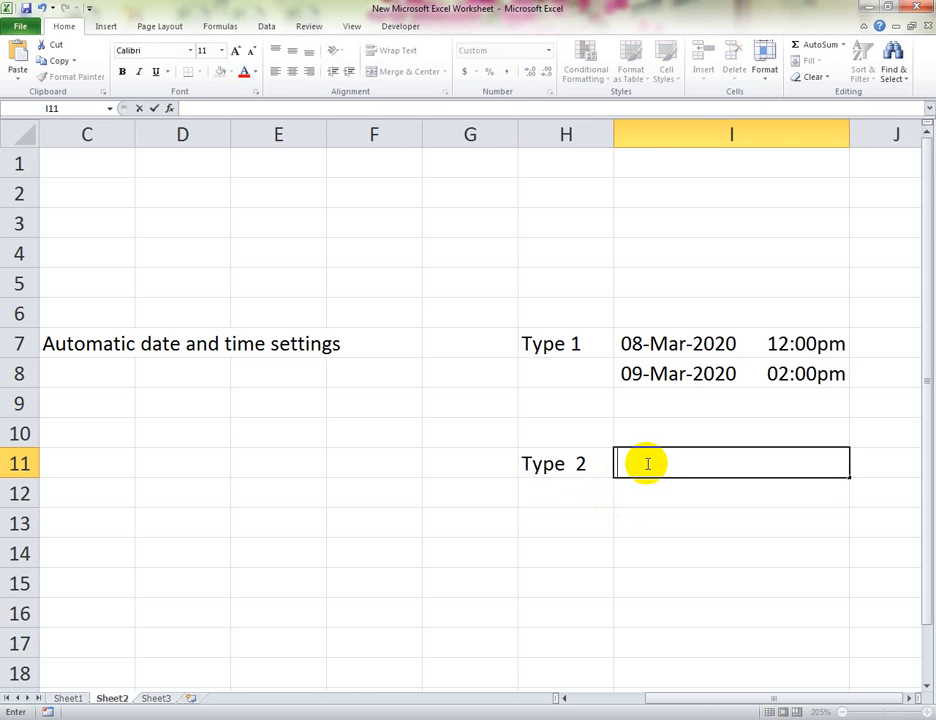
pyautogui.write('=')
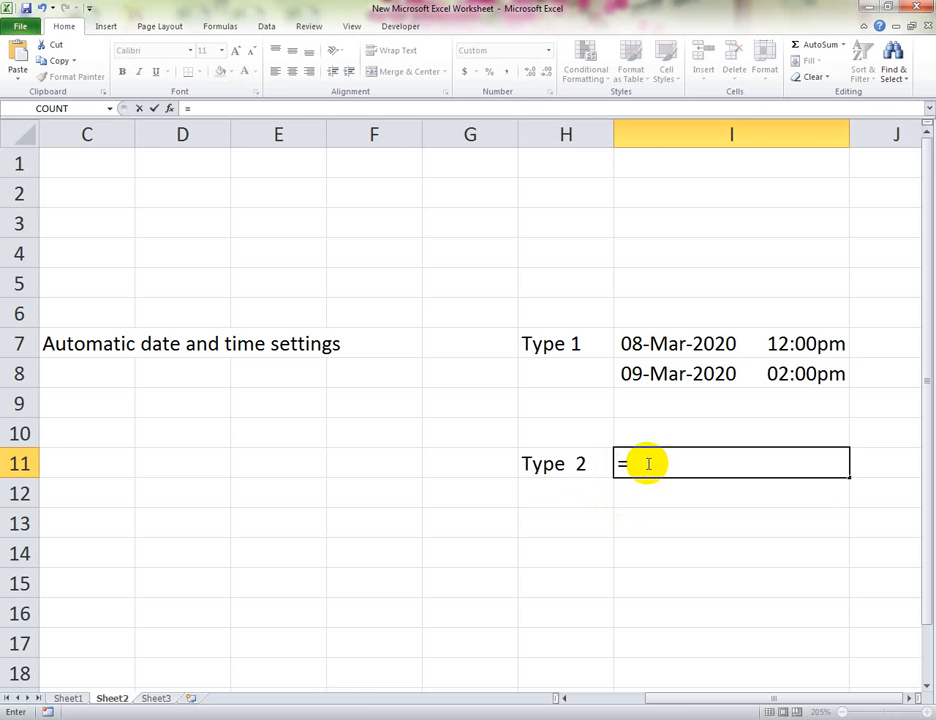
pyautogui.write('to')
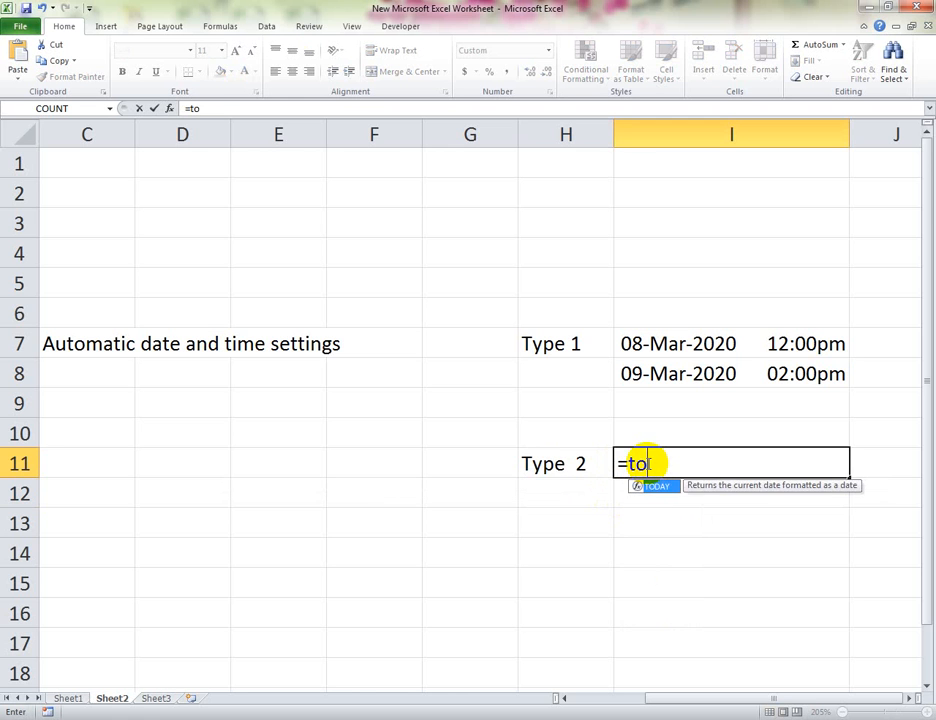
pyautogui.press('Tab')
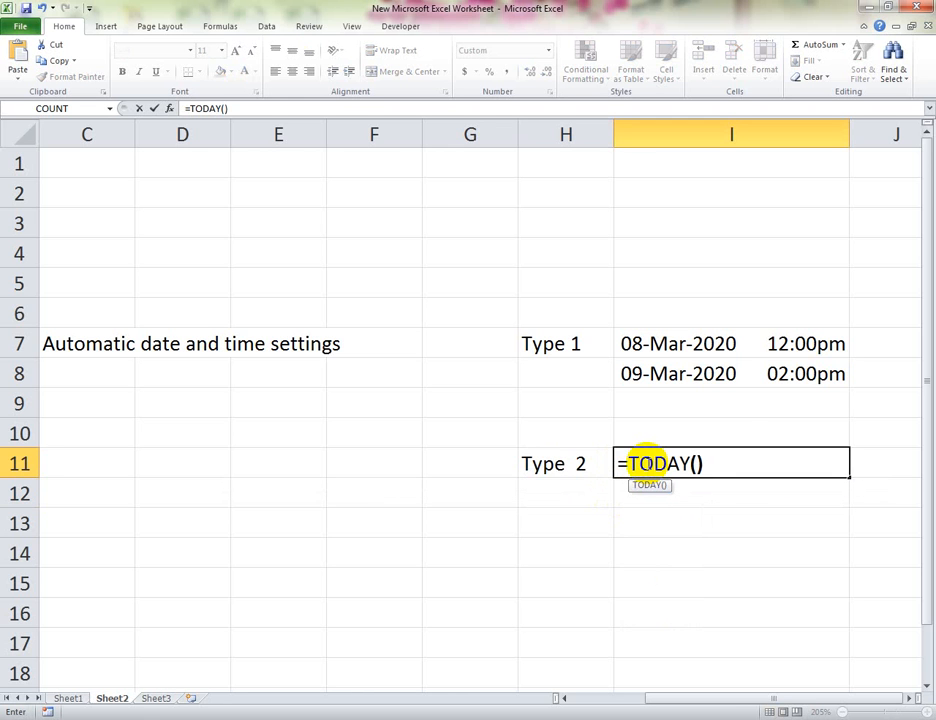
pyautogui.press('Return')
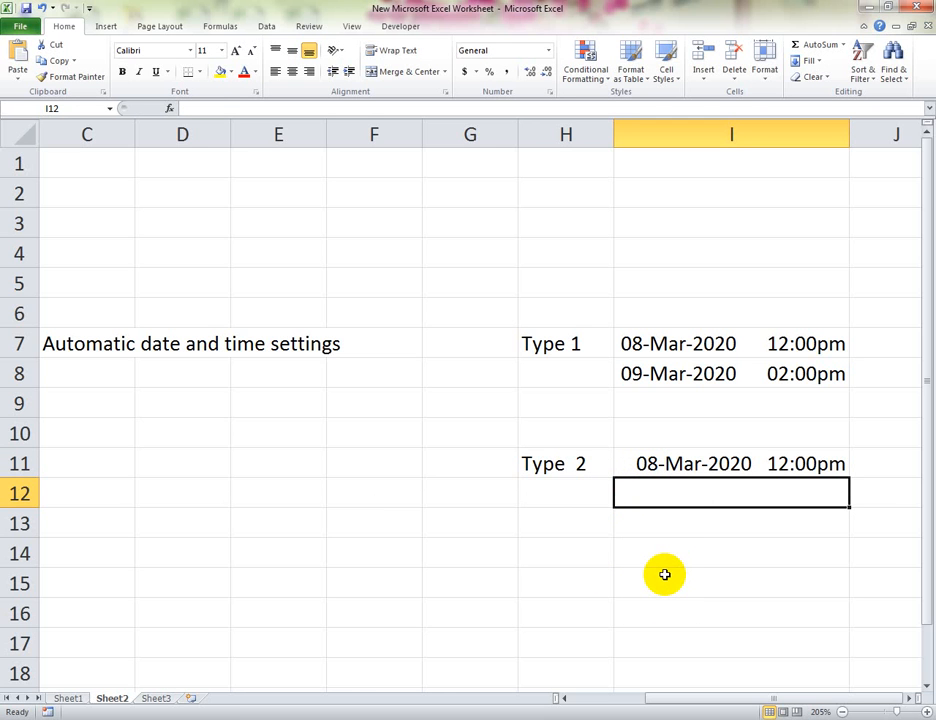
# Step: Check the formula behind the Type 2 date in cell I11
pyautogui.doubleClick(706, 464)
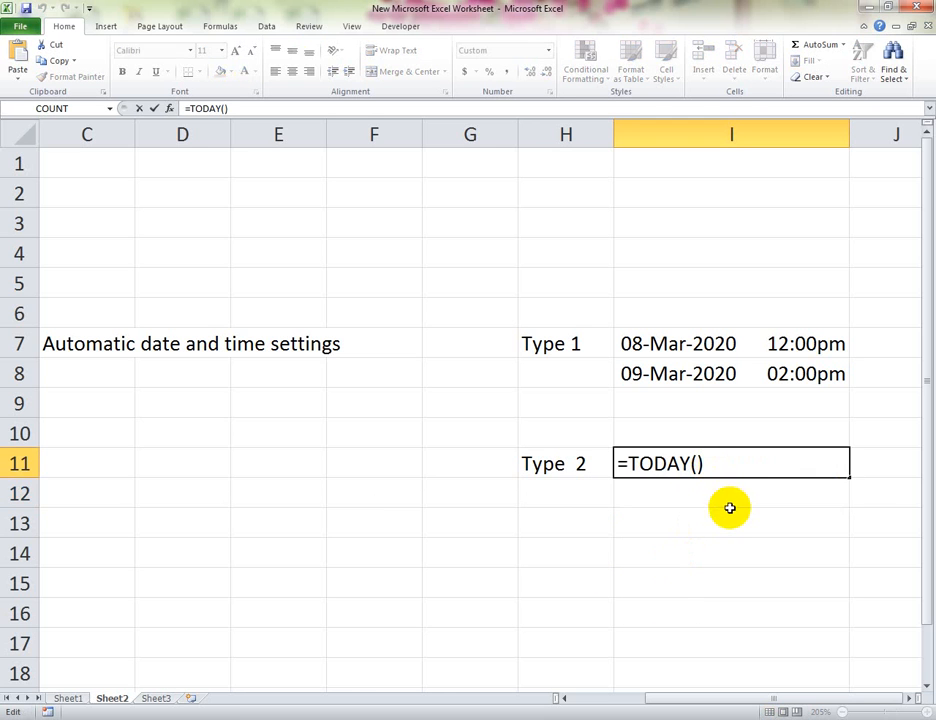
pyautogui.press('Return')
pyautogui.doubleClick(735, 457)
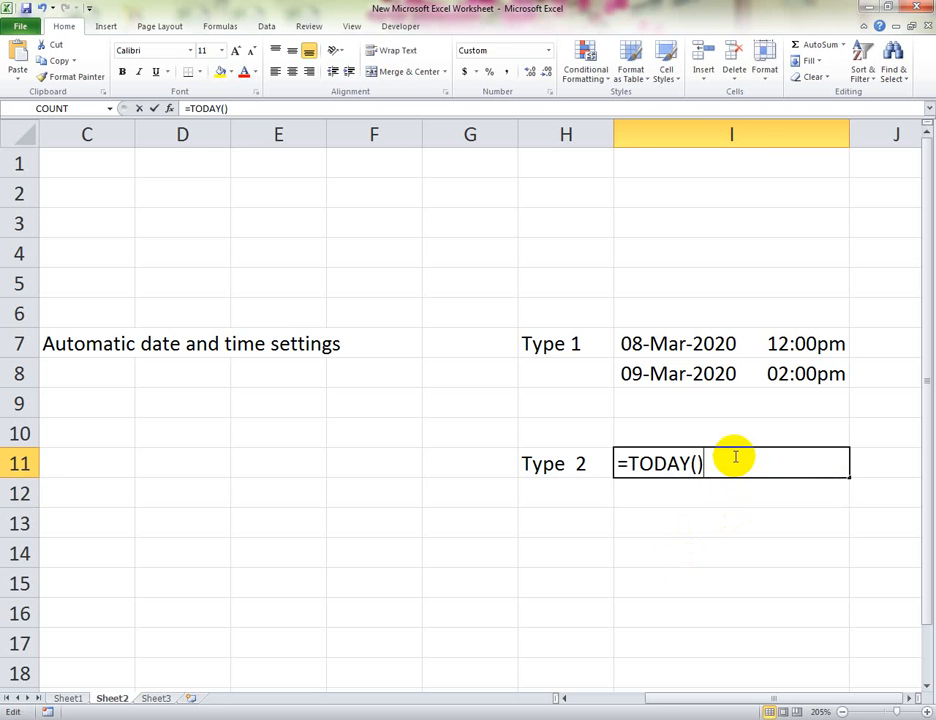
pyautogui.click(731, 503)
pyautogui.click(731, 464)
pyautogui.click(729, 488)
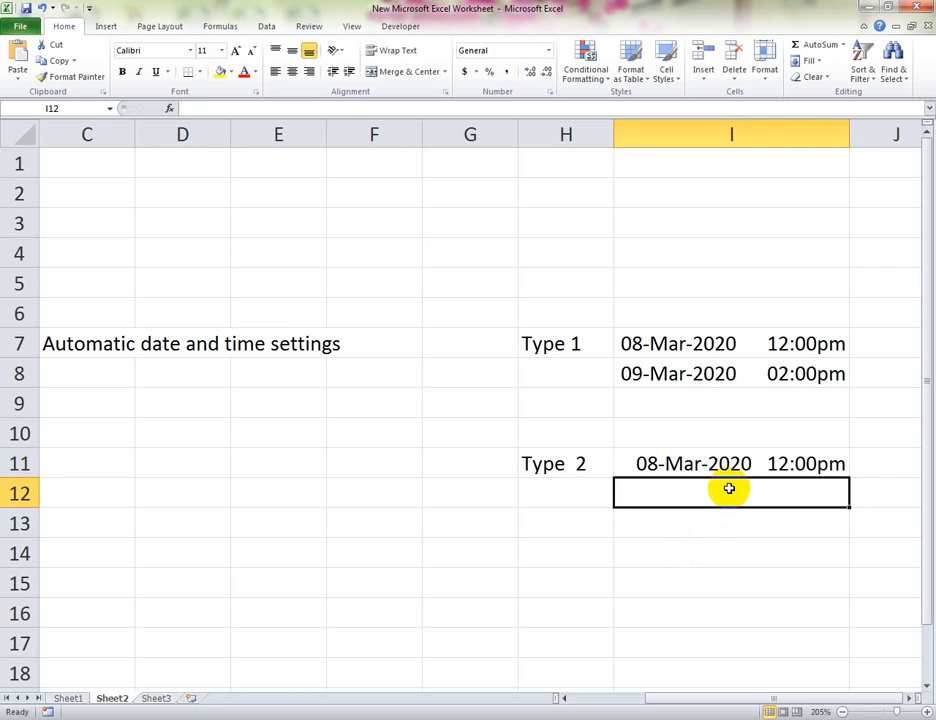
# Step: Change the literal time in cell I11's custom number format to "04:00pm", keeping the dd-mmm-yyyy date part
pyautogui.click(717, 461)
pyautogui.rightClick(735, 462)
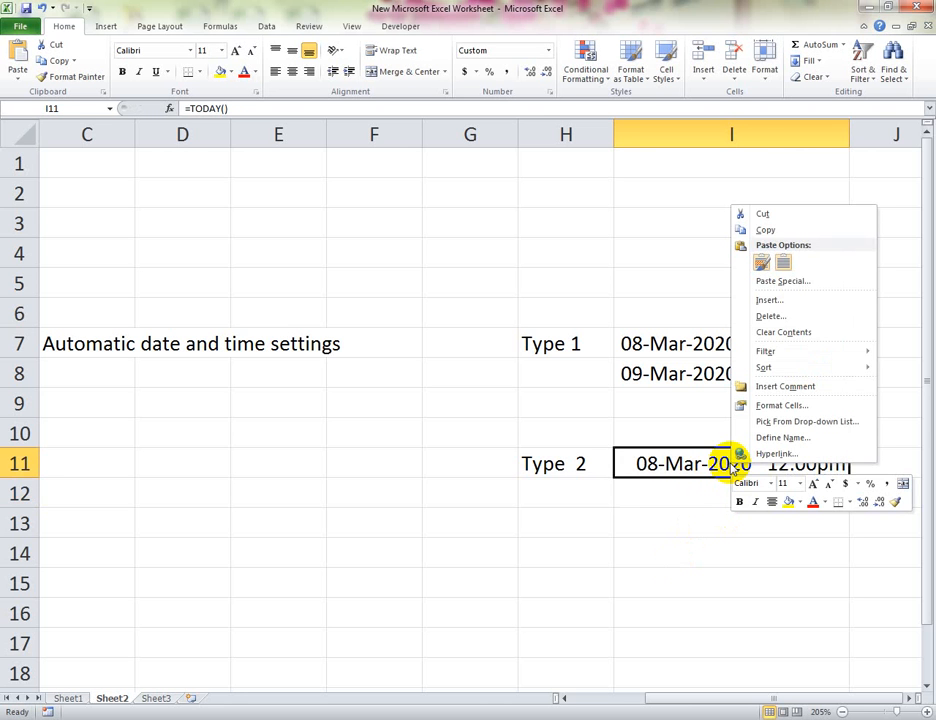
pyautogui.click(818, 406)
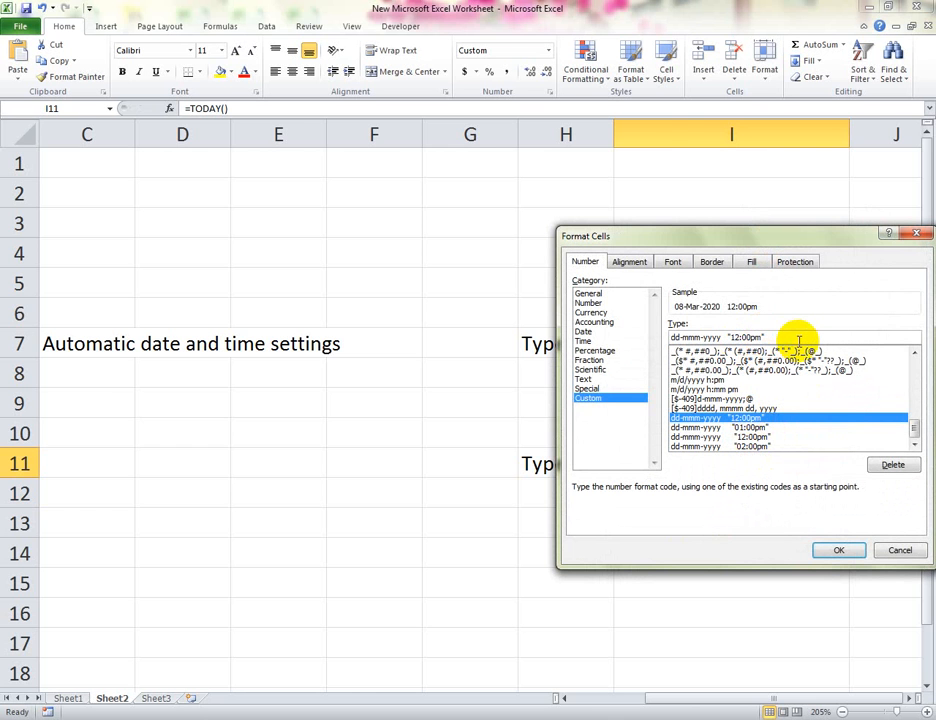
pyautogui.press('BackSpace')
pyautogui.press('Delete')
pyautogui.write('04')
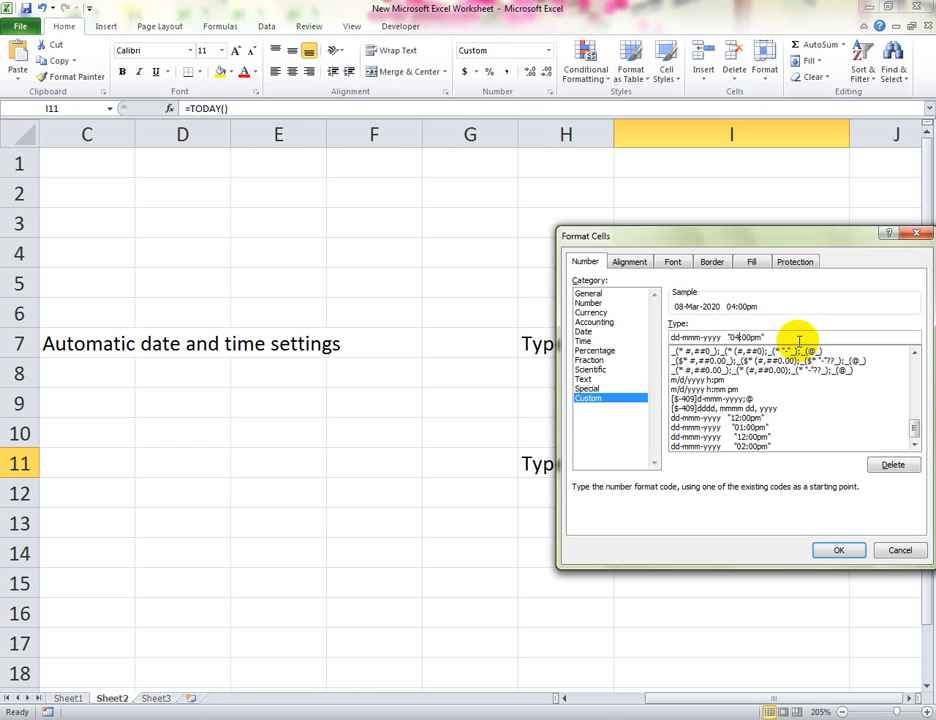
pyautogui.click(821, 549)
# Step: Enter the formula =I11+1 in cell I12 to produce the day after the Type 2 date
pyautogui.click(763, 489)
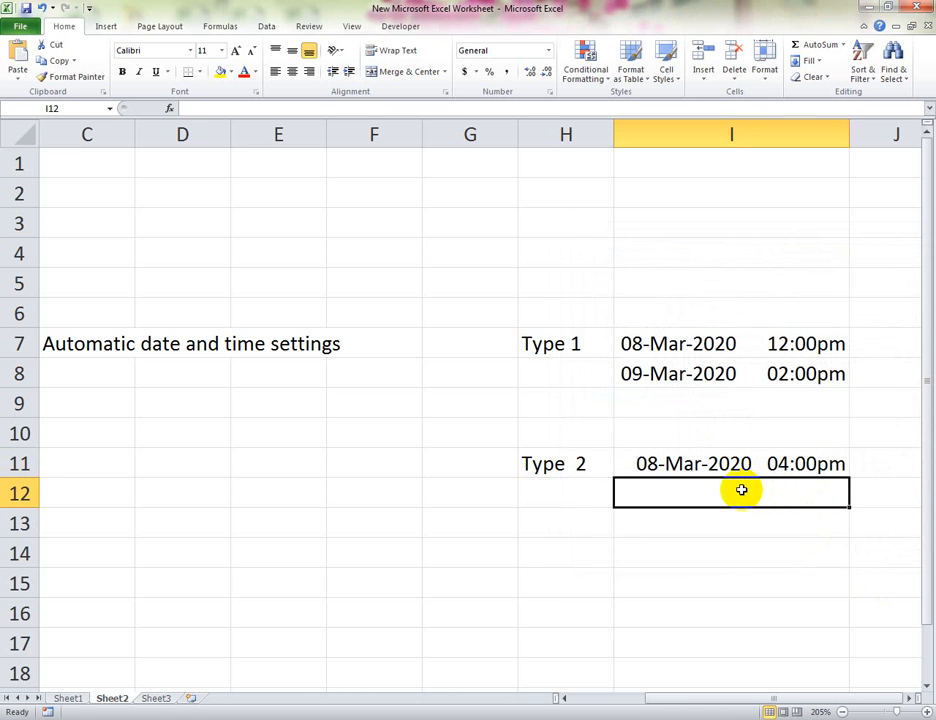
pyautogui.write('=')
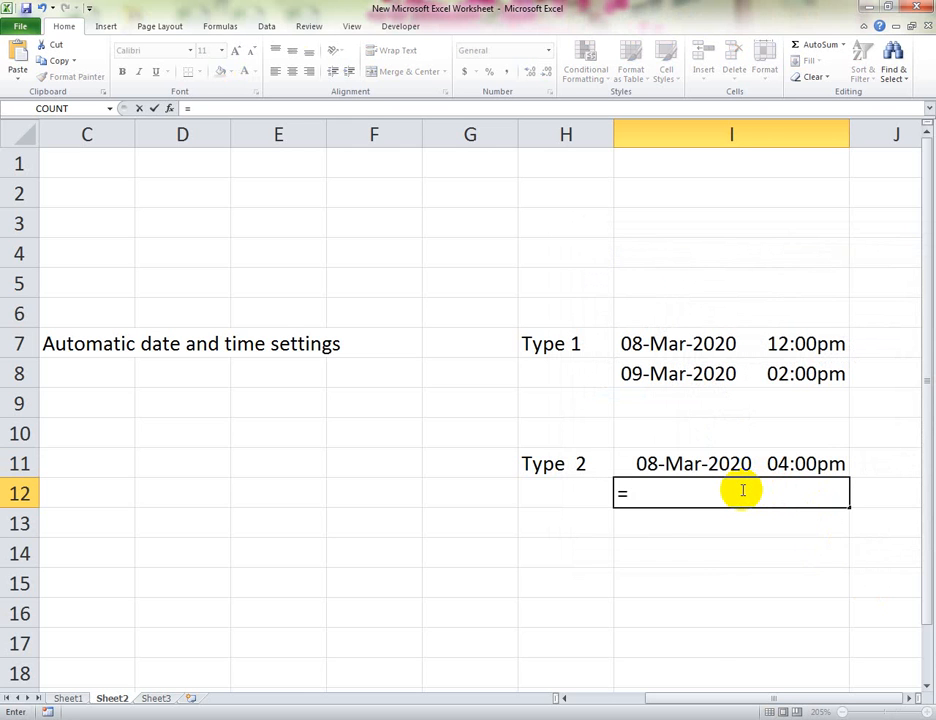
pyautogui.write('i')
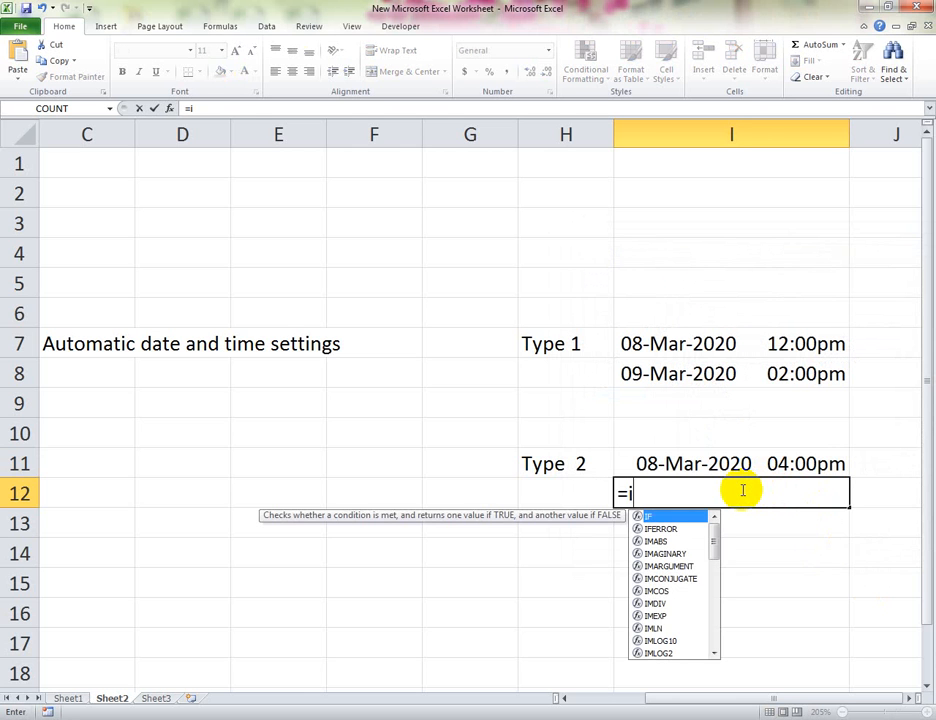
pyautogui.write('11')
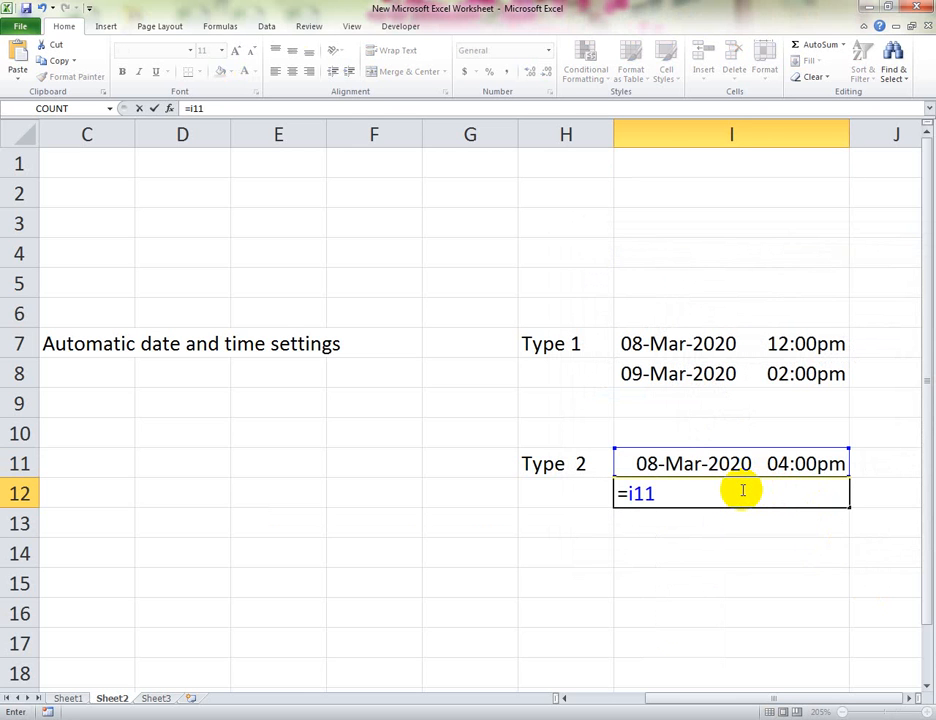
pyautogui.write('+1')
pyautogui.press('Return')
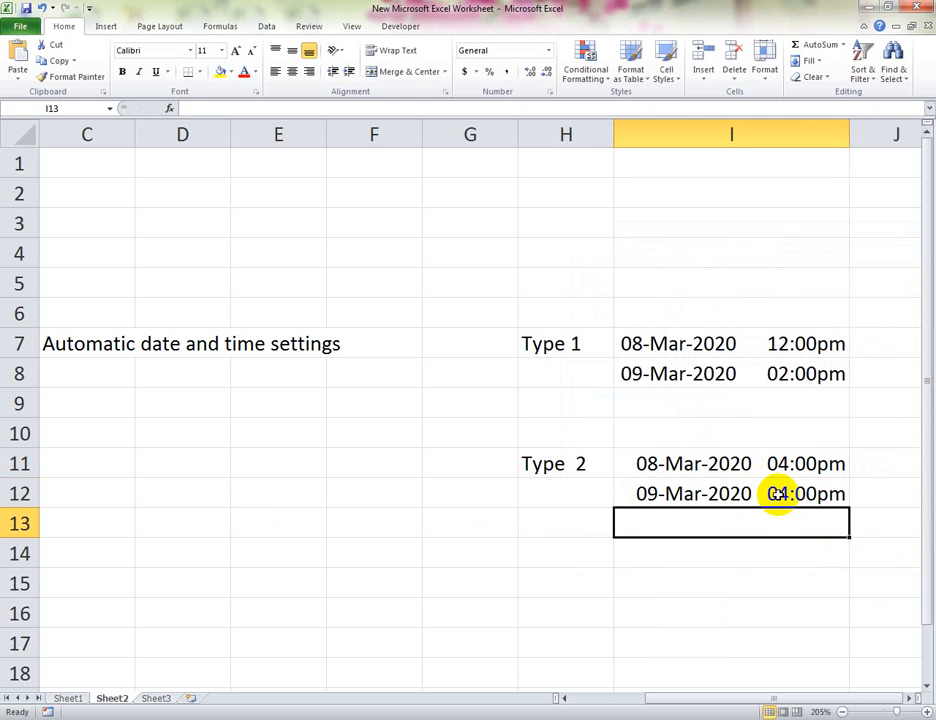
# Step: Examine the day-increment formula in cell I12
pyautogui.click(777, 494)
pyautogui.doubleClick(777, 494)
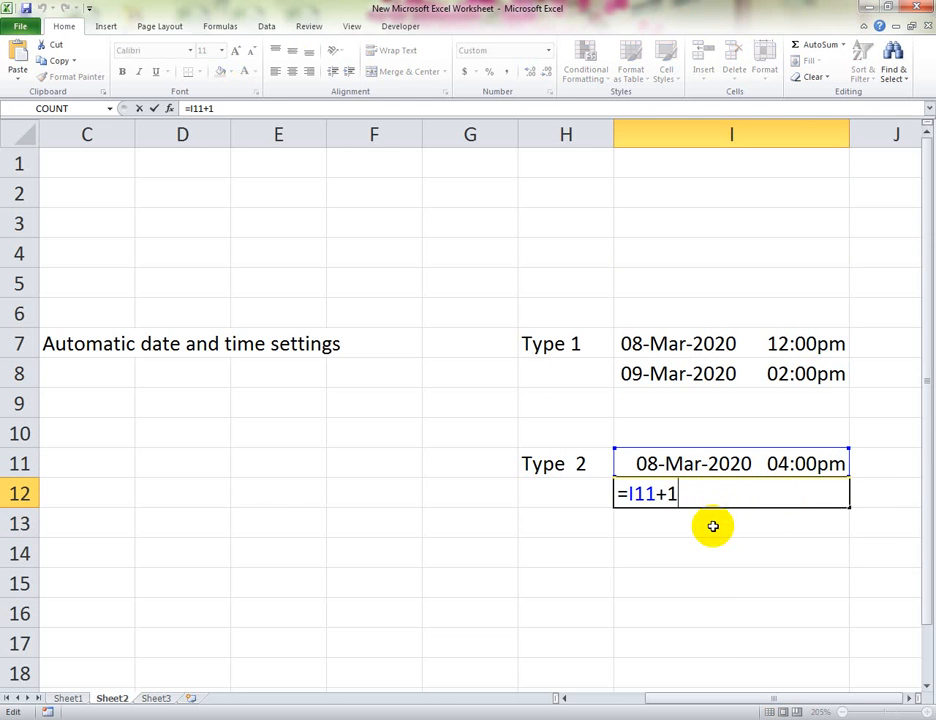
pyautogui.press('Return')
pyautogui.doubleClick(713, 496)
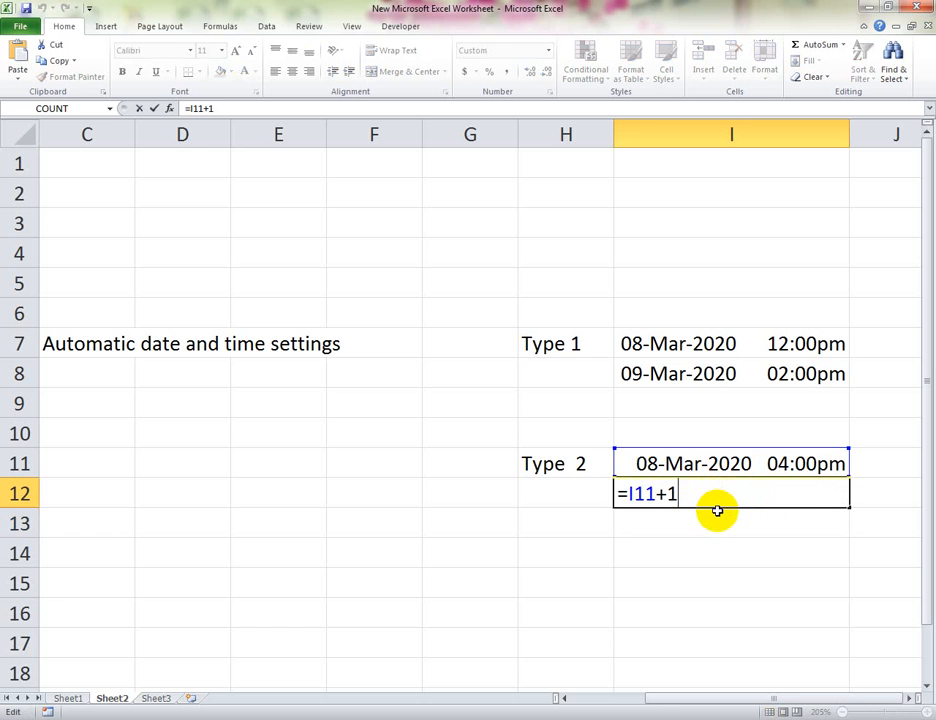
# Step: Try day increments of 2 and 3 in cell I12's formula based on the Type 2 date
pyautogui.press('BackSpace')
pyautogui.write('2')
pyautogui.press('Return')
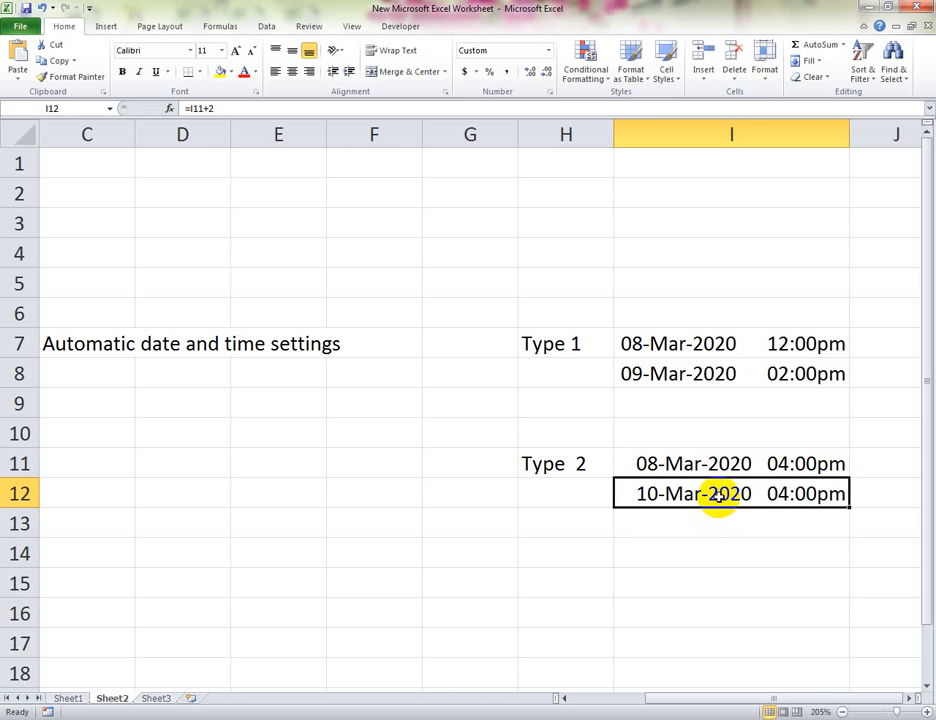
pyautogui.doubleClick(717, 500)
pyautogui.press('BackSpace')
pyautogui.write('3')
pyautogui.press('Return')
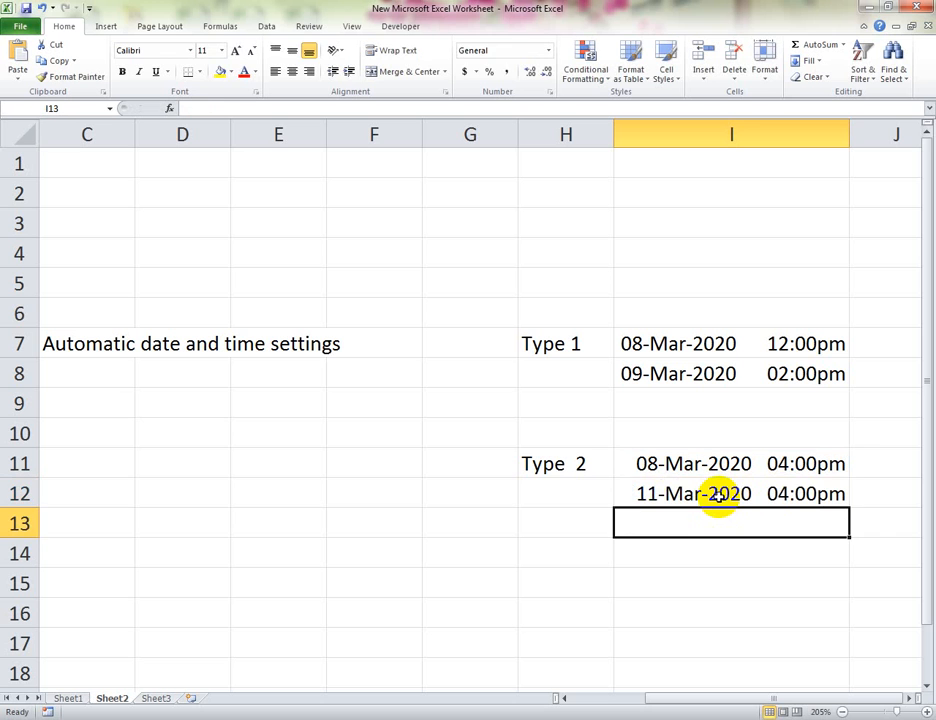
# Step: Change cell I12's formula to =I11+5 so it gives the date five days after the Type 2 date
pyautogui.doubleClick(718, 496)
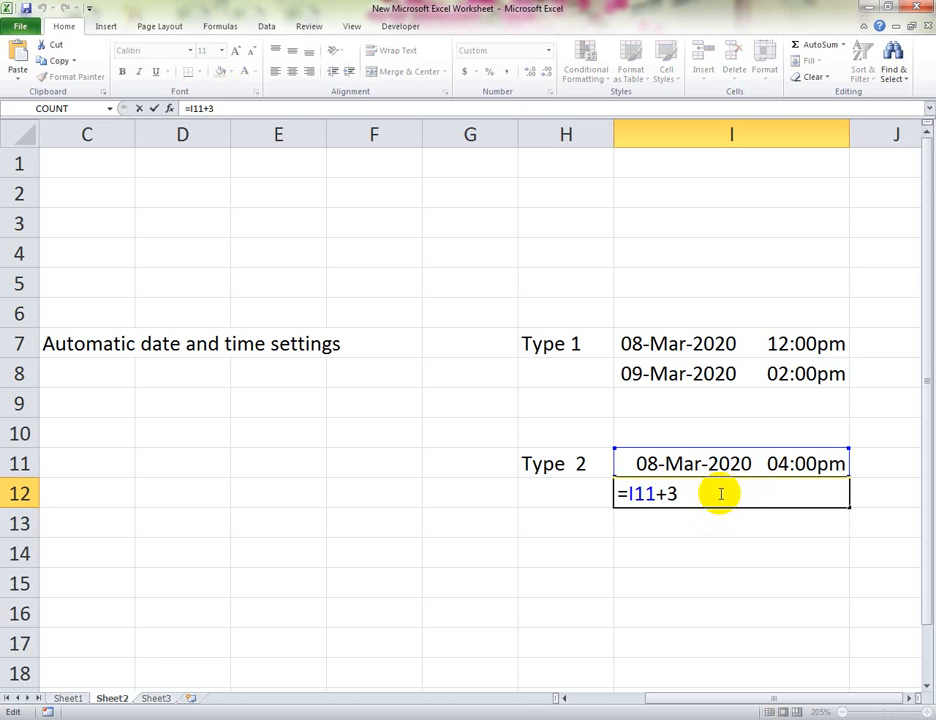
pyautogui.press('BackSpace')
pyautogui.write('22')
pyautogui.press('BackSpace')
pyautogui.write('5')
pyautogui.press('Return')
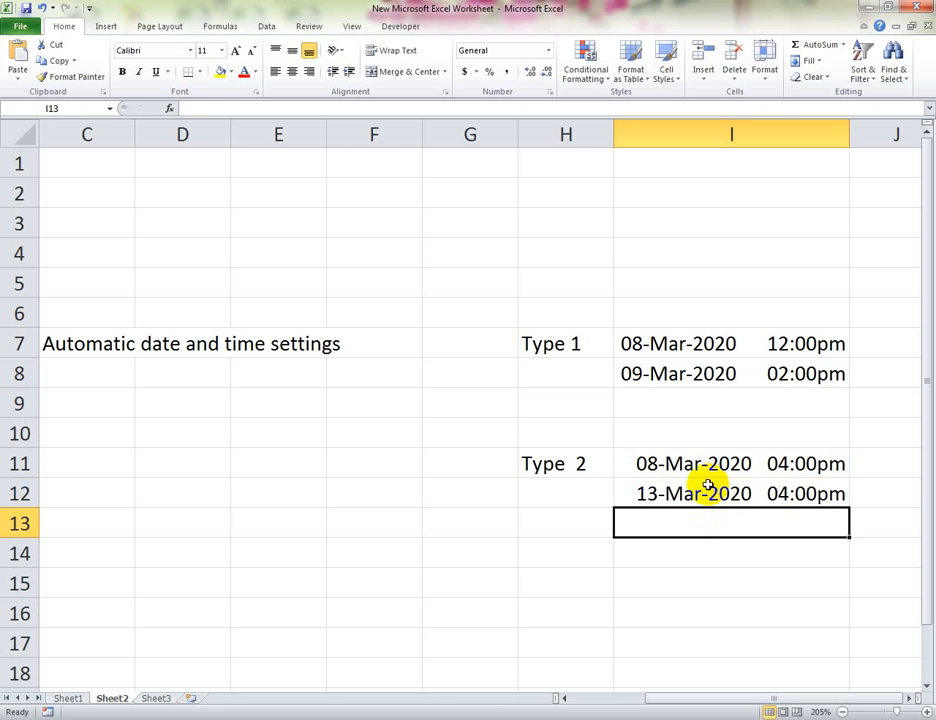
# Step: Examine the Type 2 dates in cells I11:I12 and the whole date and time block in rows 6 to 13
pyautogui.moveTo(690, 464); pyautogui.dragTo(696, 483)
pyautogui.click(712, 528)
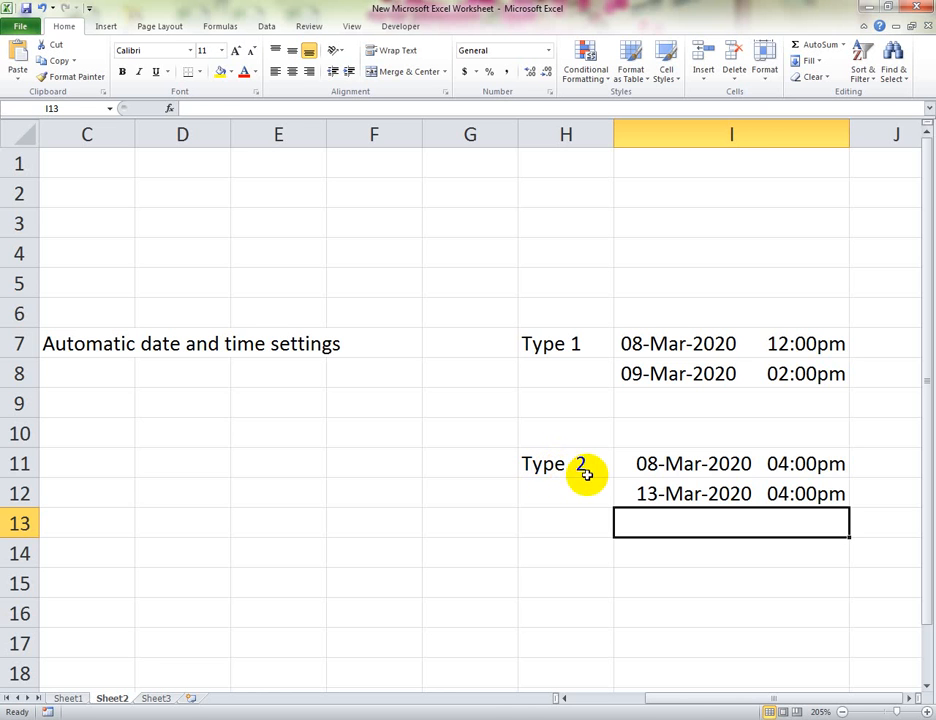
pyautogui.moveTo(645, 463); pyautogui.dragTo(679, 479)
pyautogui.click(687, 524)
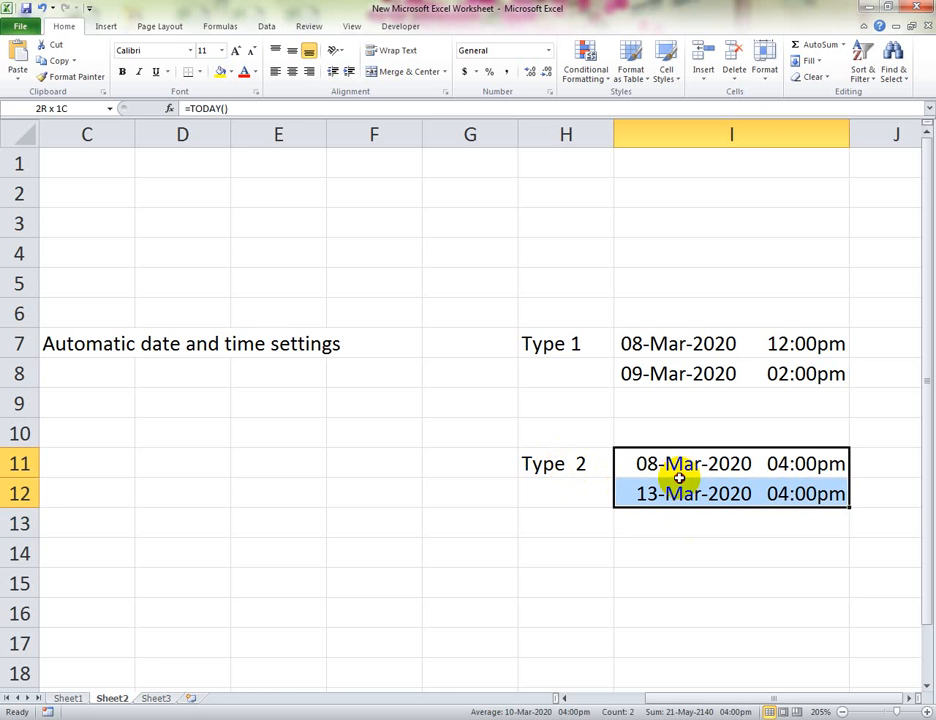
pyautogui.click(579, 514)
pyautogui.scroll(2, 380, 354)
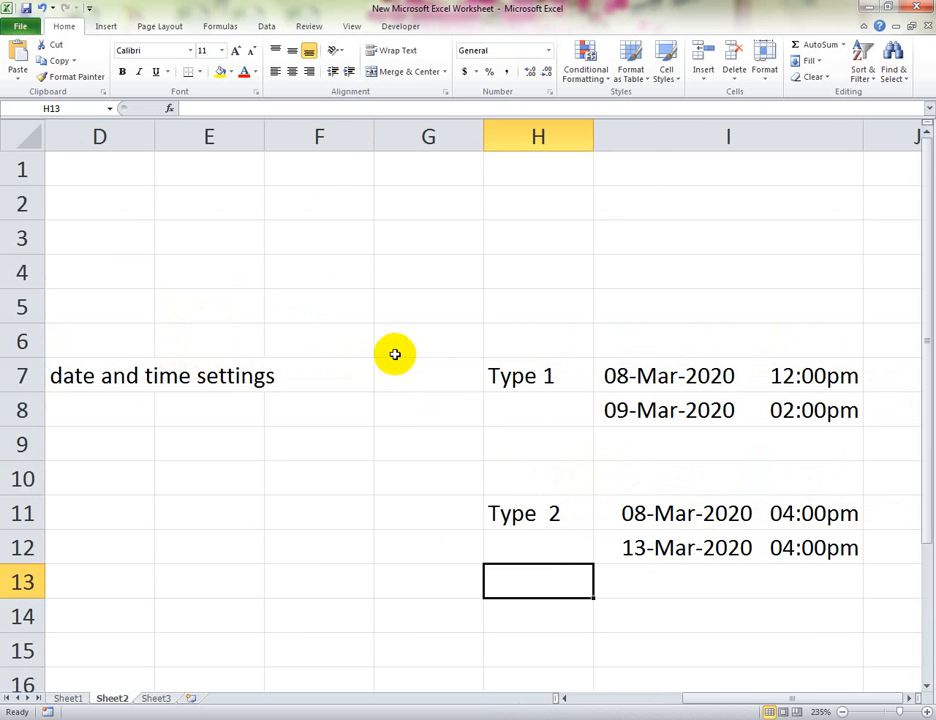
pyautogui.scroll(-1, 341, 390)
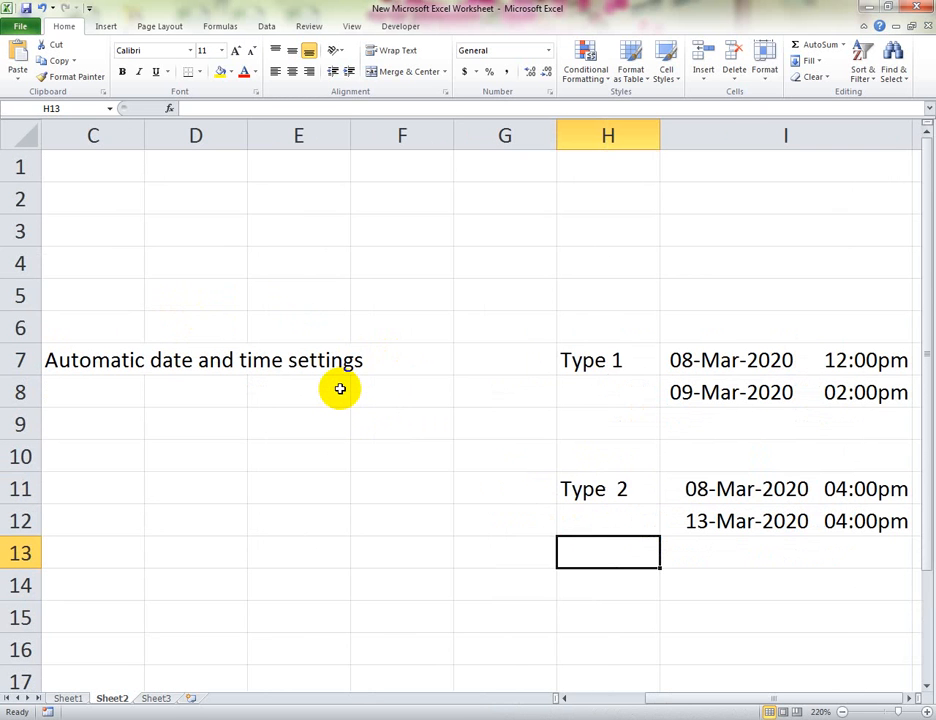
pyautogui.scroll(-1, 340, 389)
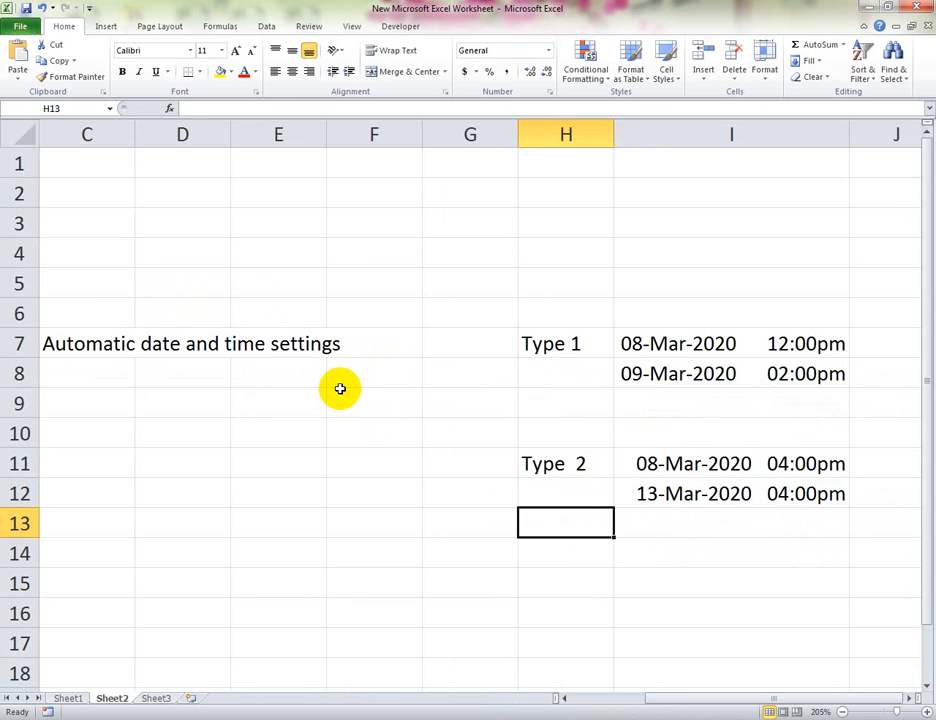
pyautogui.moveTo(73, 317); pyautogui.dragTo(800, 520)
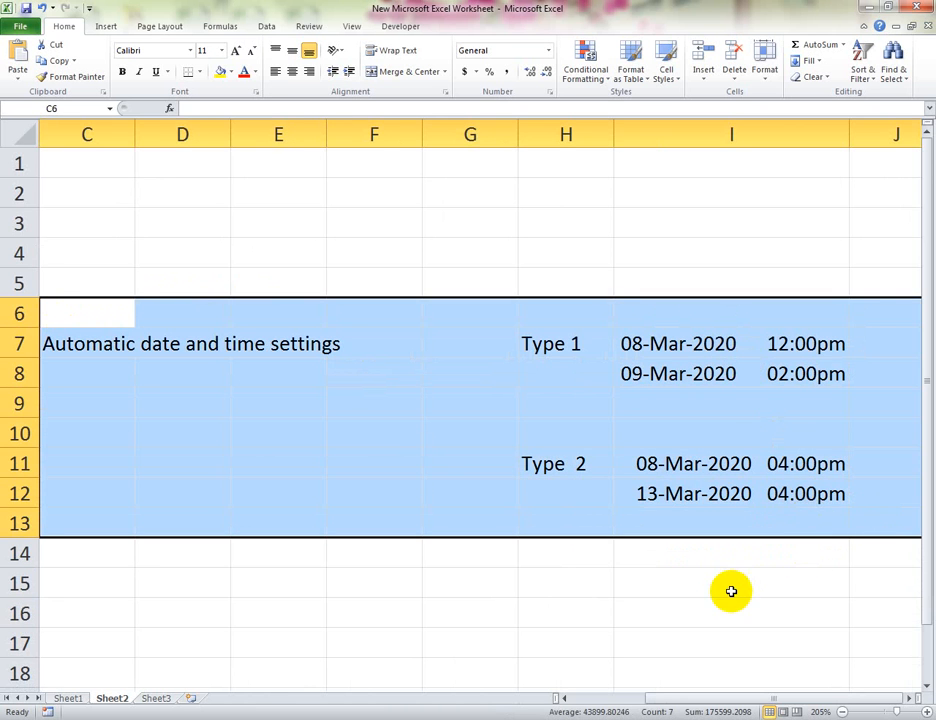
pyautogui.click(727, 594)
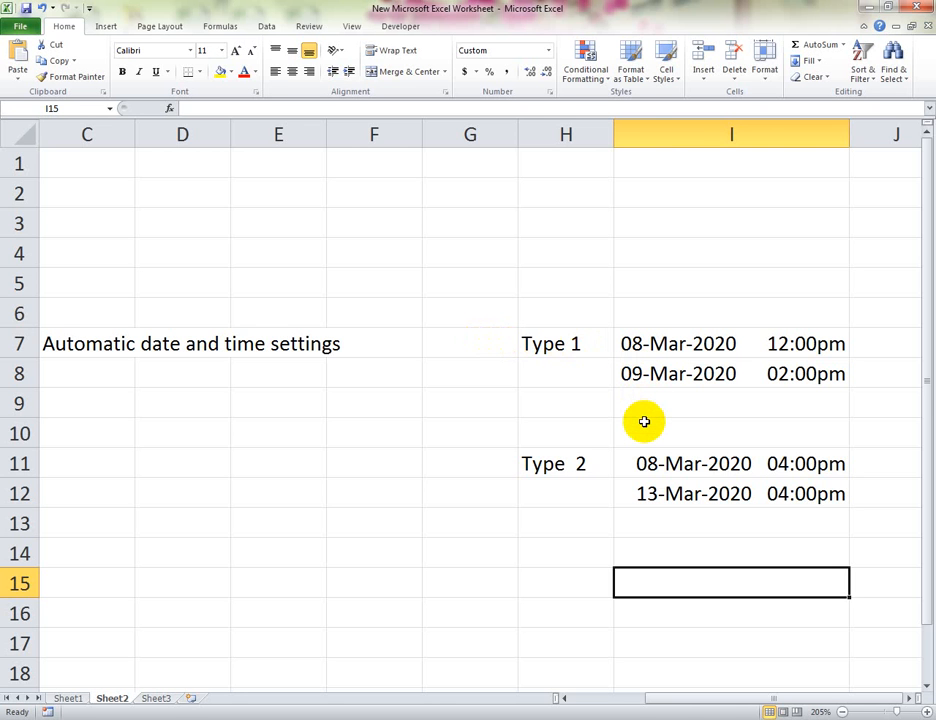
# Step: Check the formulas behind the Type 2 dates in I11 and I12 and the Type 1 dates in I7 and I8
pyautogui.scroll(-3, 507, 411)
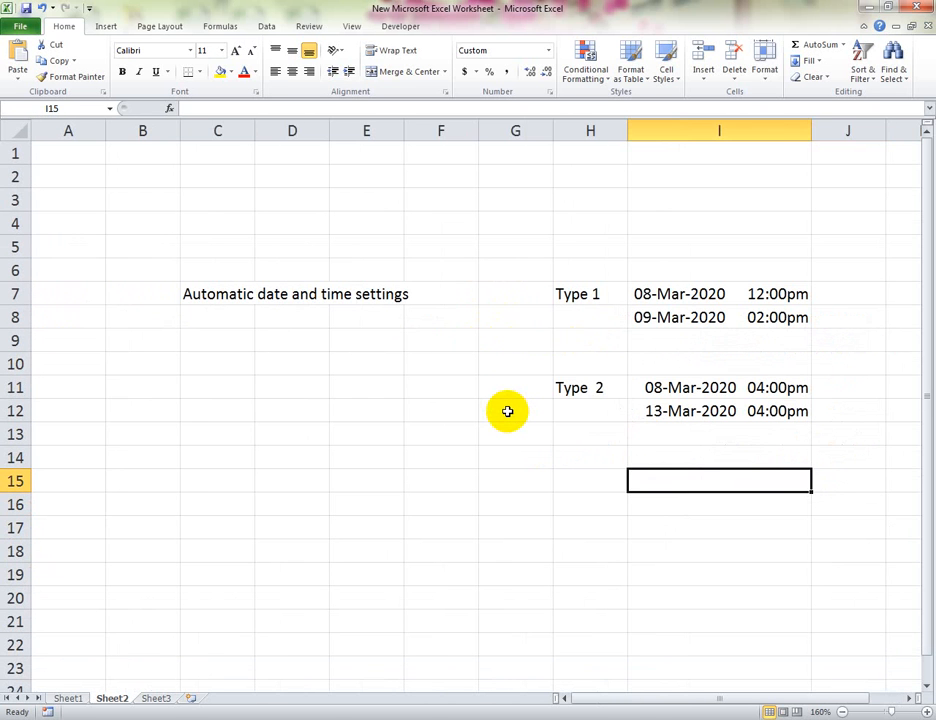
pyautogui.doubleClick(665, 387)
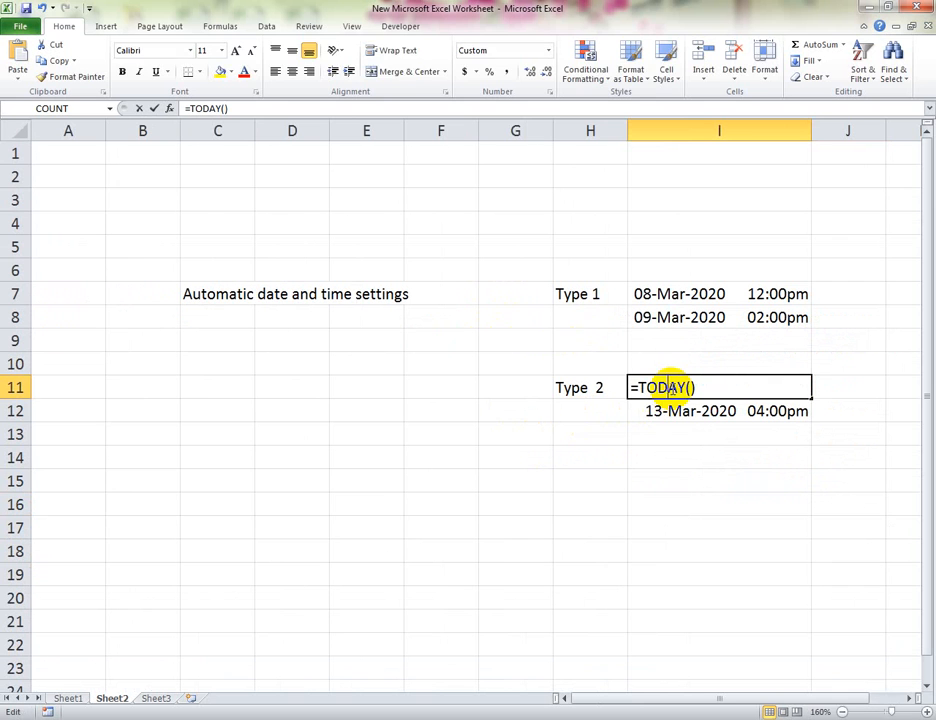
pyautogui.doubleClick(686, 411)
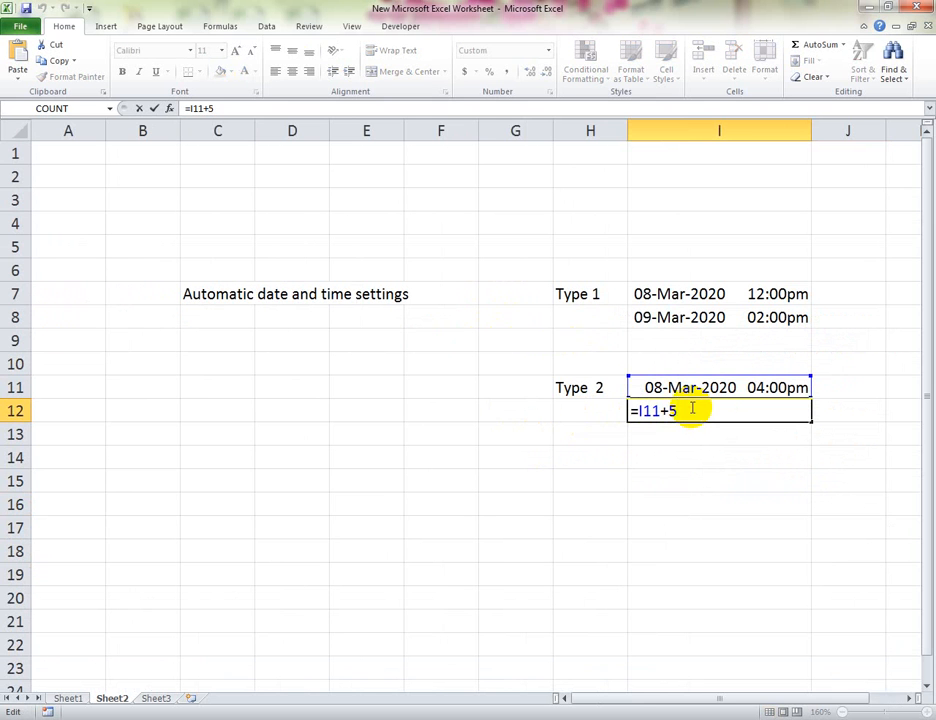
pyautogui.click(710, 292)
pyautogui.doubleClick(706, 301)
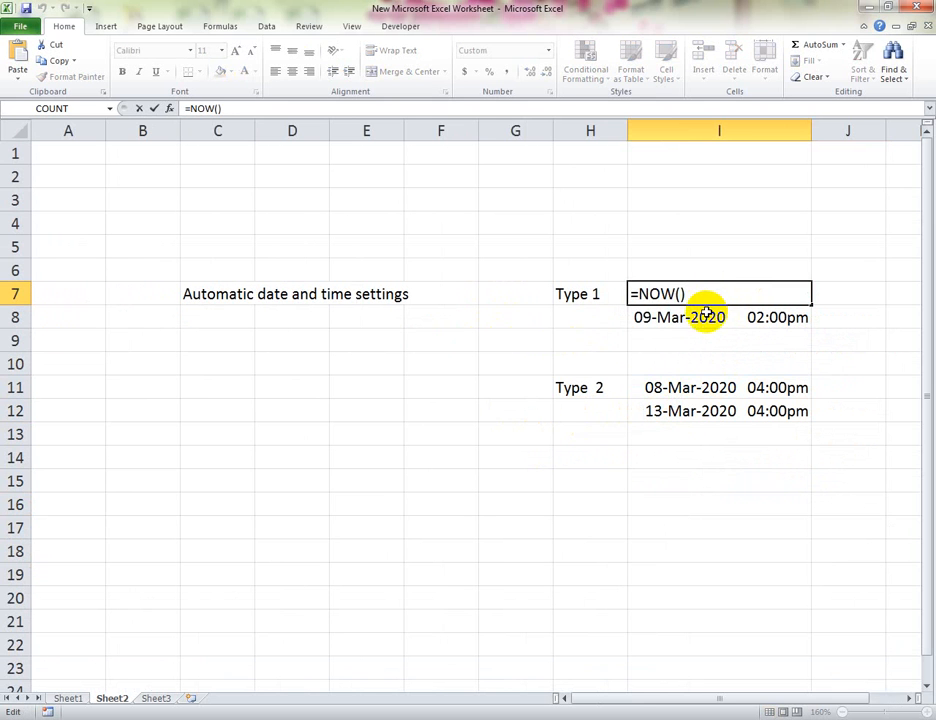
pyautogui.doubleClick(707, 314)
pyautogui.click(716, 359)
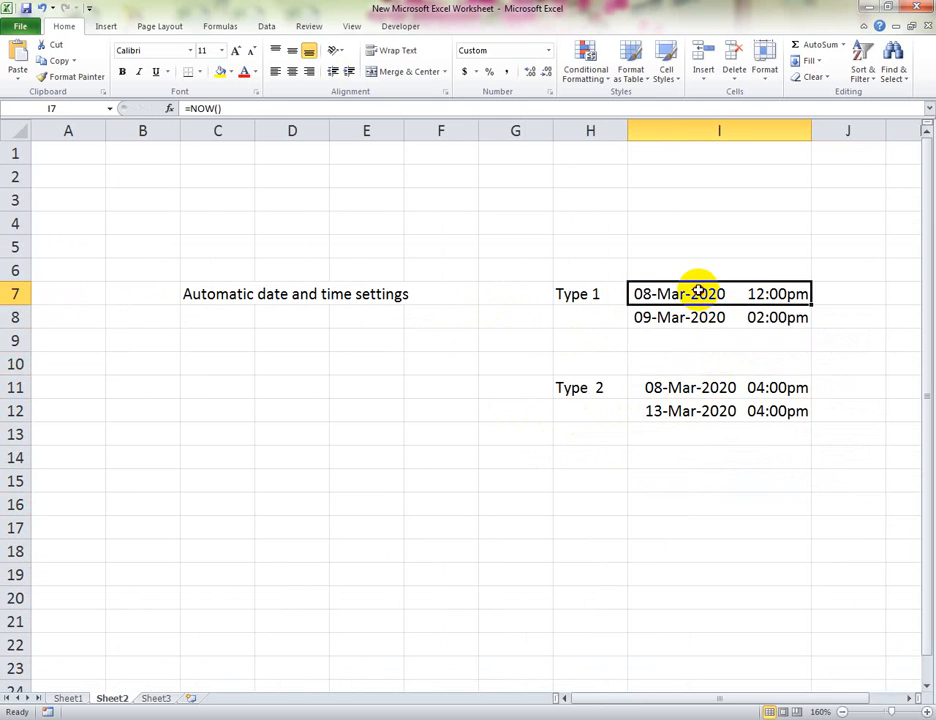
# Step: Centre the contents of cells I7:I12 horizontally
pyautogui.moveTo(698, 292); pyautogui.dragTo(708, 403)
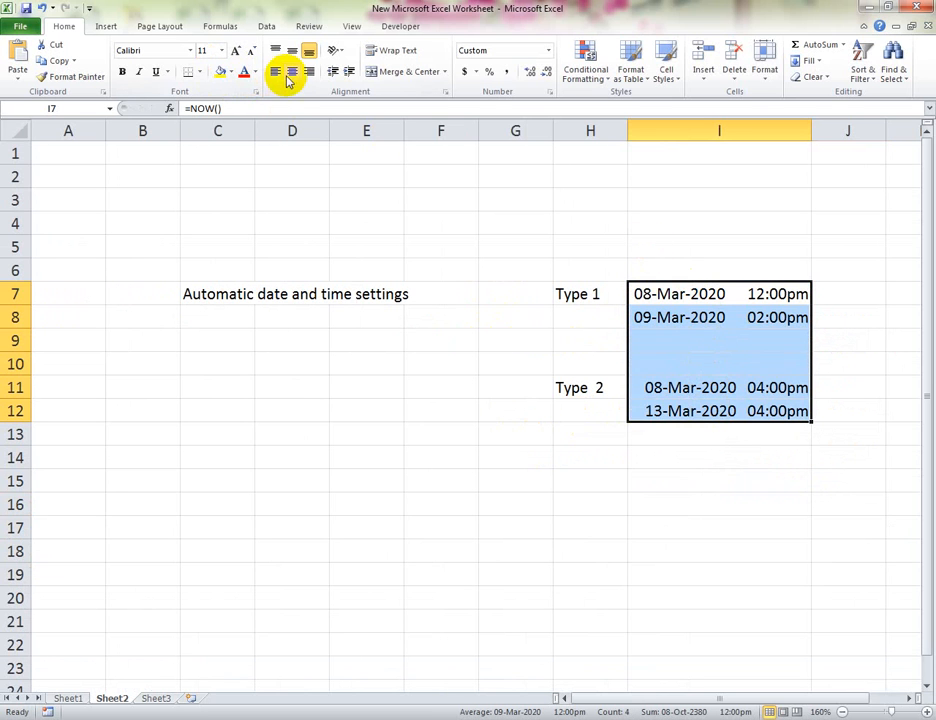
pyautogui.click(293, 75)
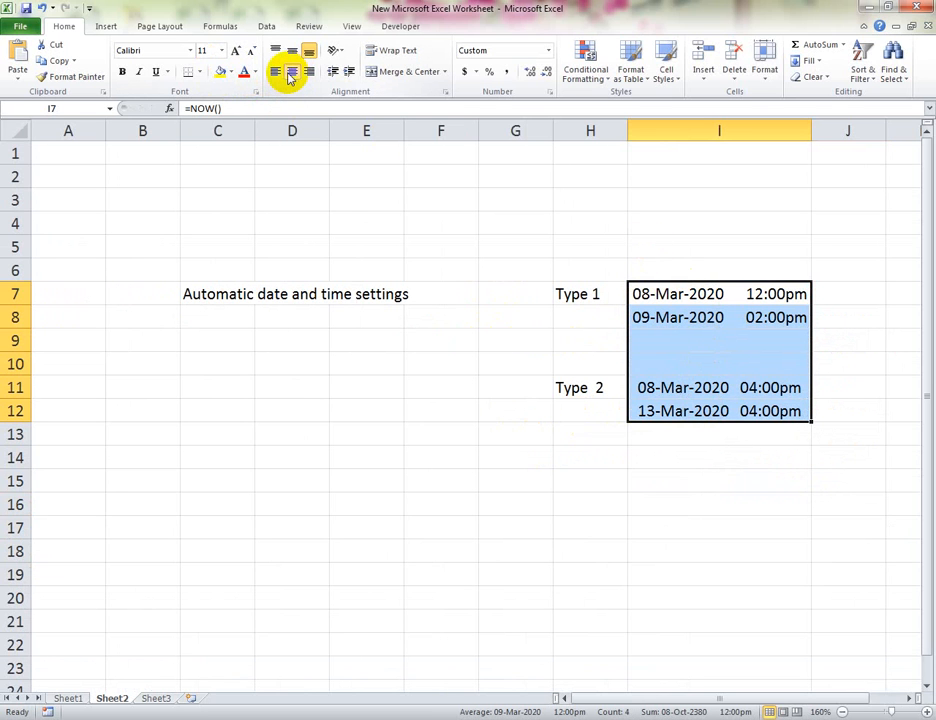
pyautogui.click(279, 77)
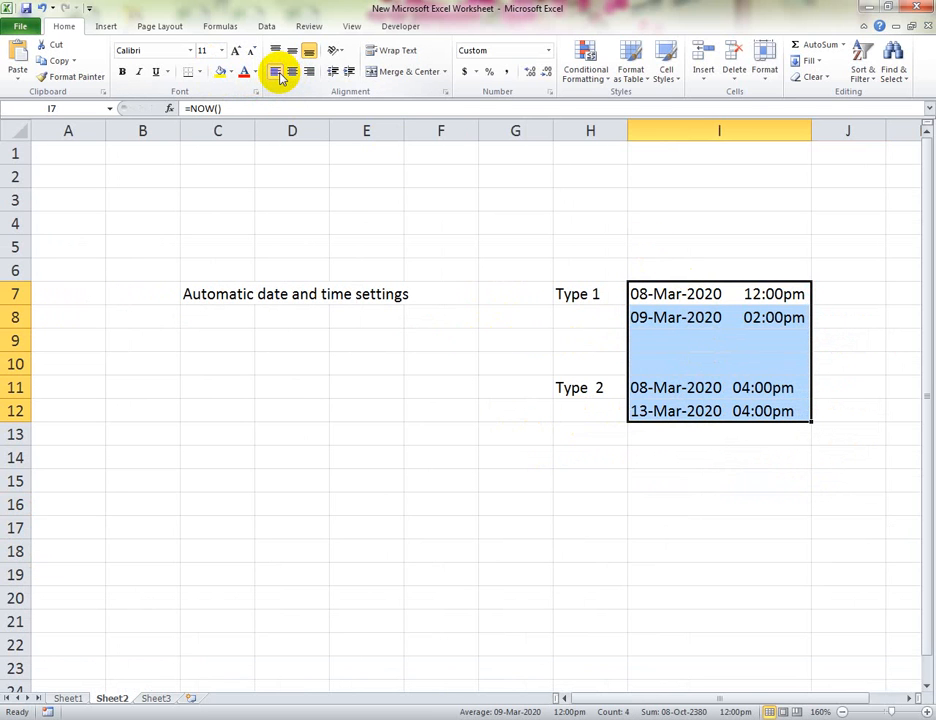
pyautogui.click(293, 74)
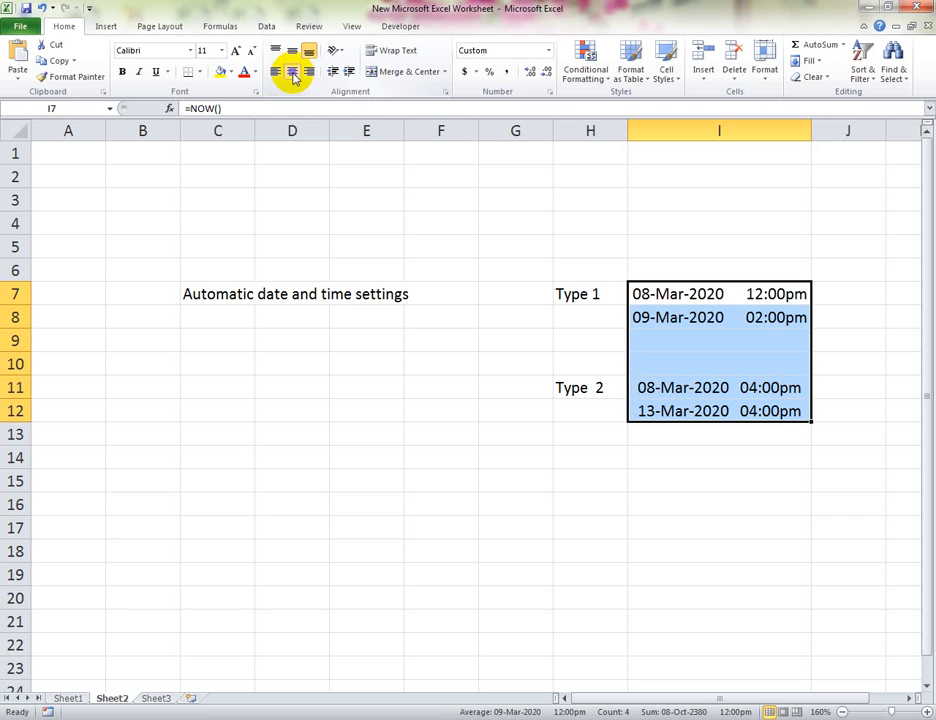
pyautogui.click(652, 451)
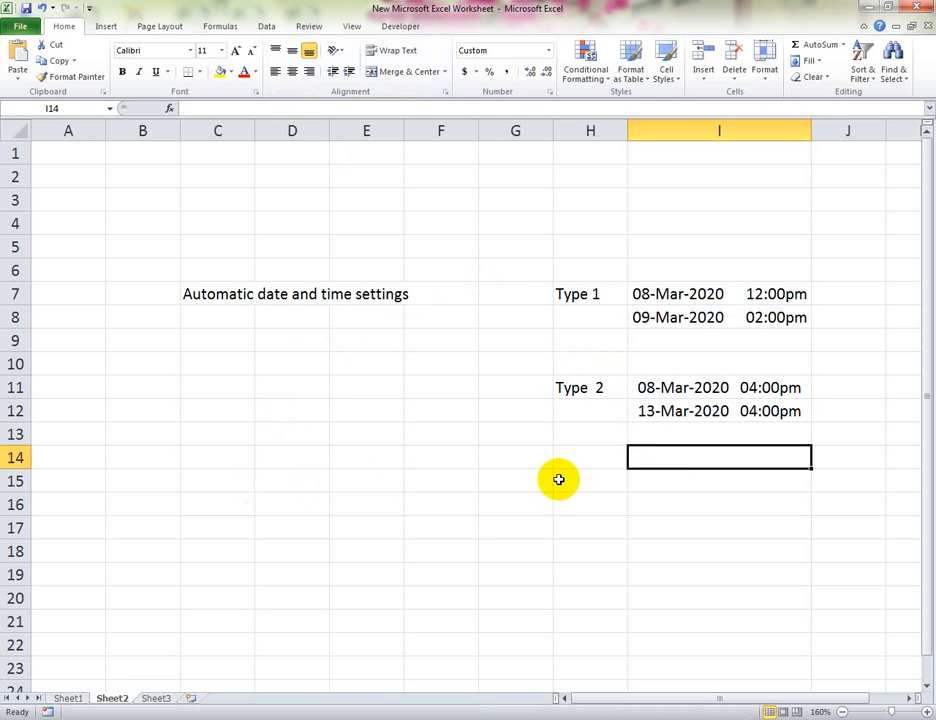
# Step: Enter the text DONE in cell E15
pyautogui.click(373, 479)
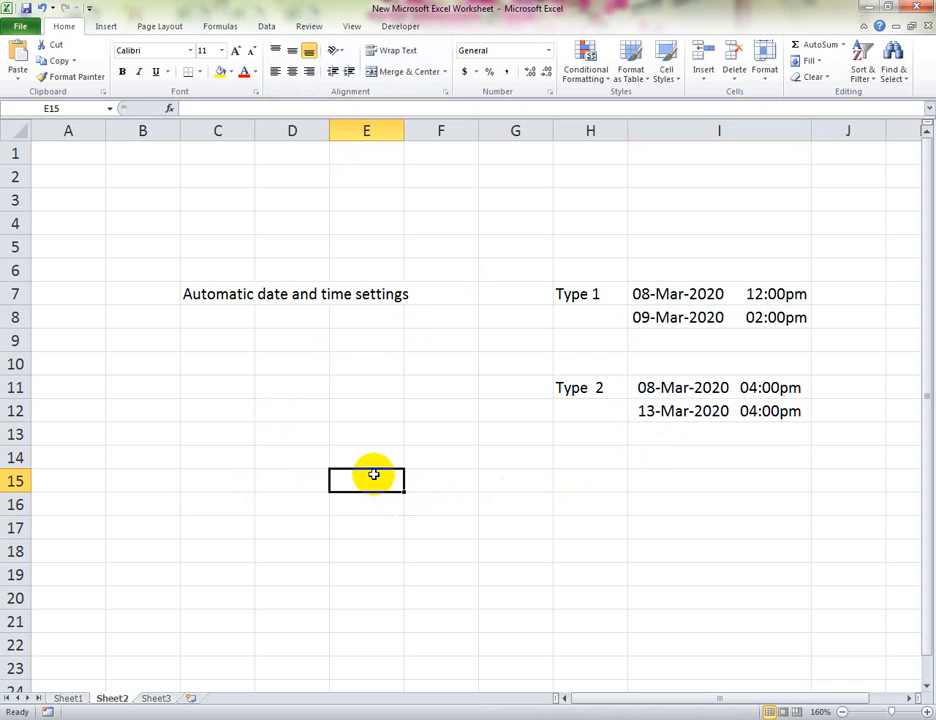
pyautogui.write('DO')
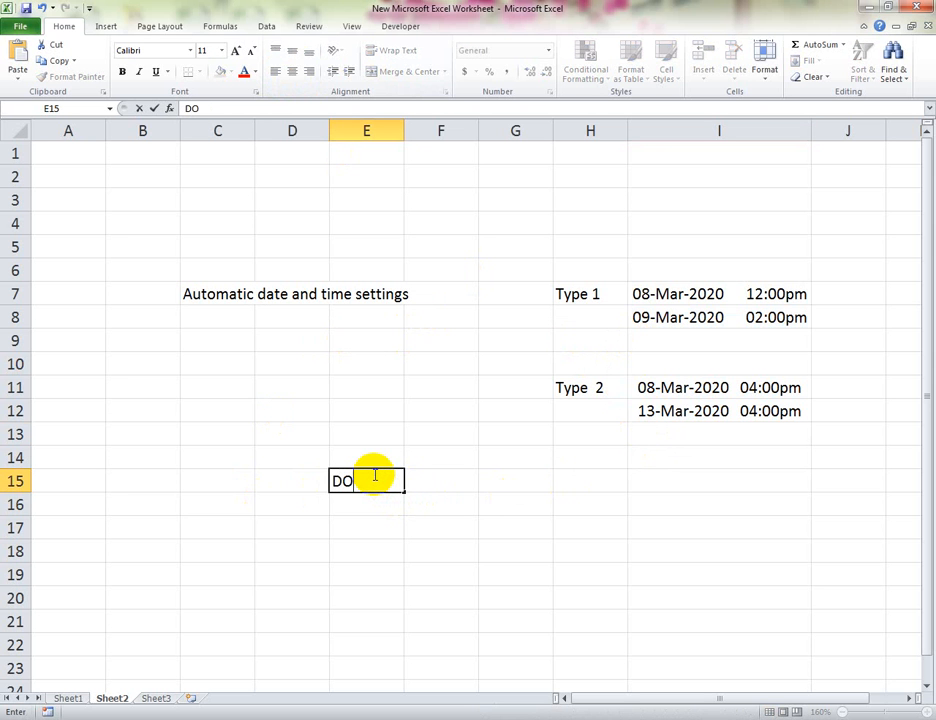
pyautogui.write('NE')
pyautogui.click(386, 521)
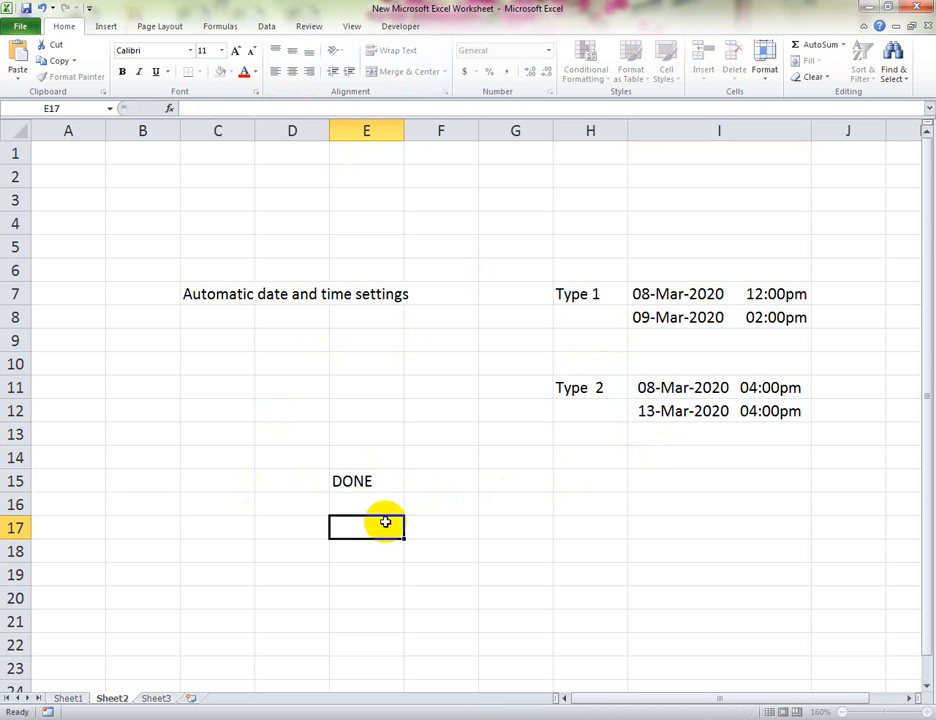
pyautogui.scroll(4, 388, 482)
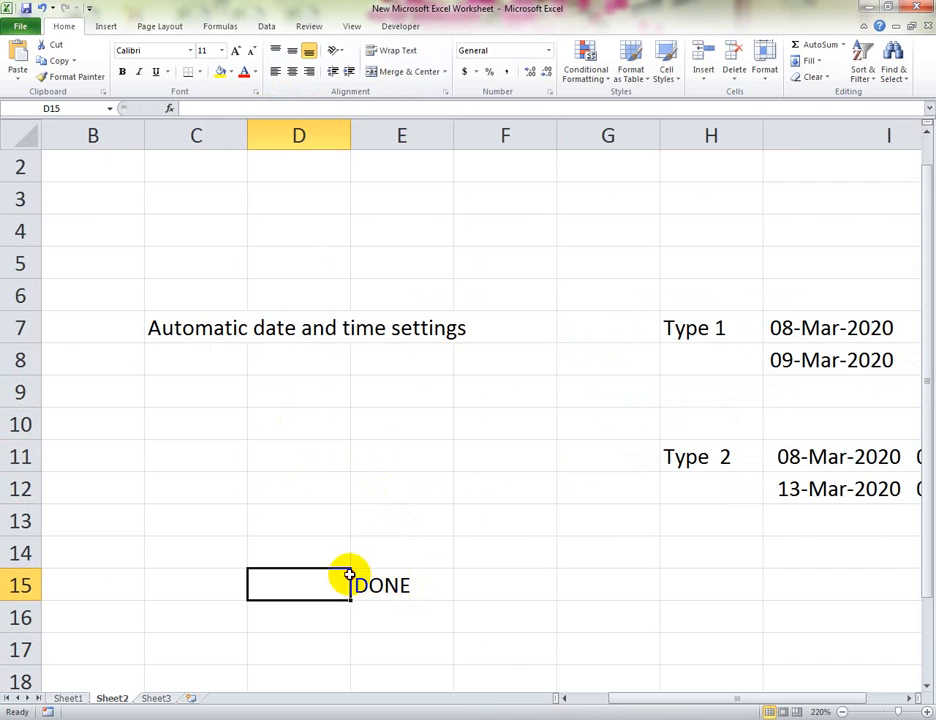
pyautogui.moveTo(347, 571); pyautogui.dragTo(449, 612)
pyautogui.click(568, 617)
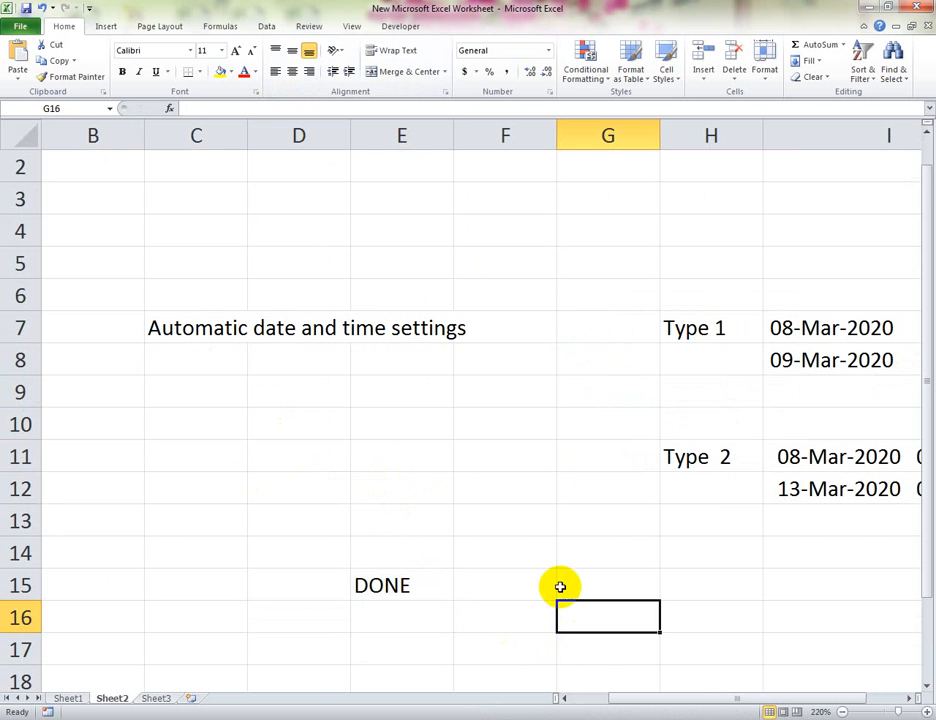
# Step: Save the workbook and restore its window from the maximised size
pyautogui.click(27, 8)
pyautogui.click(438, 402)
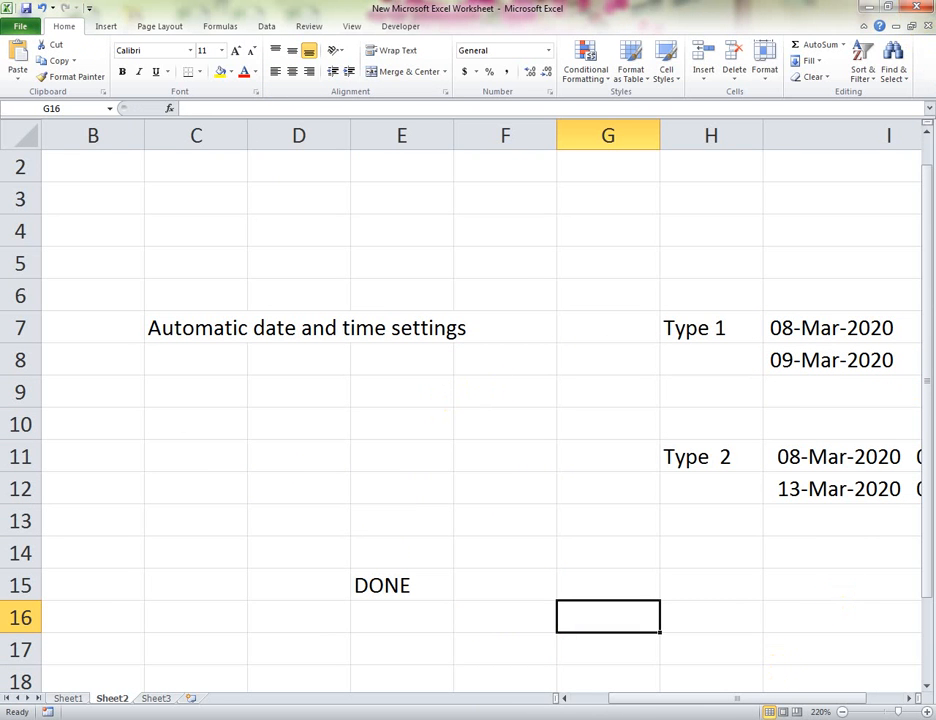
pyautogui.hotkey('ctrl', 'F5')
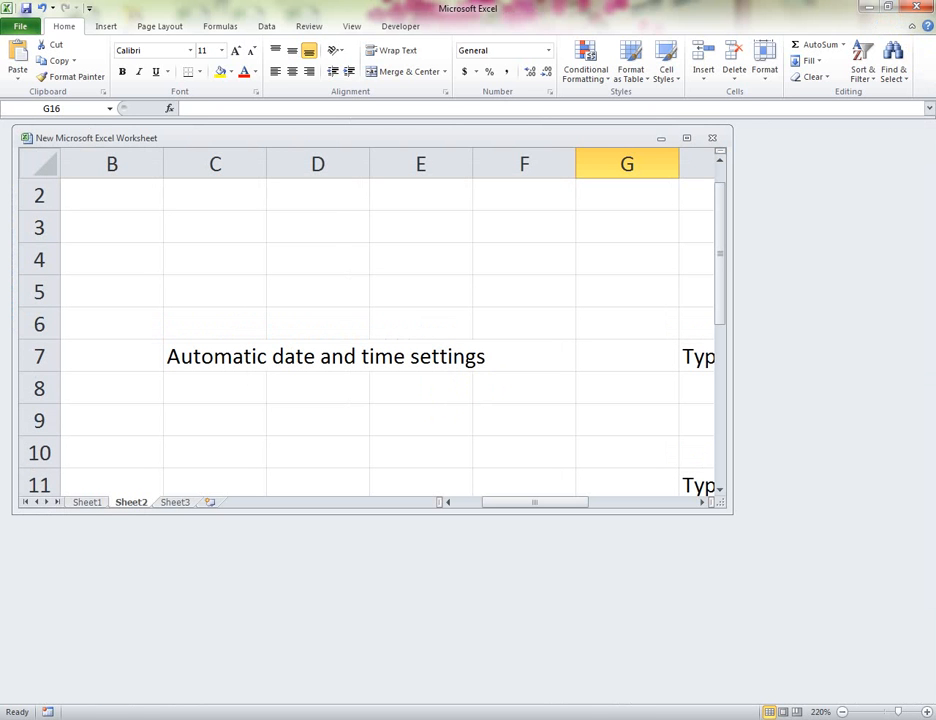